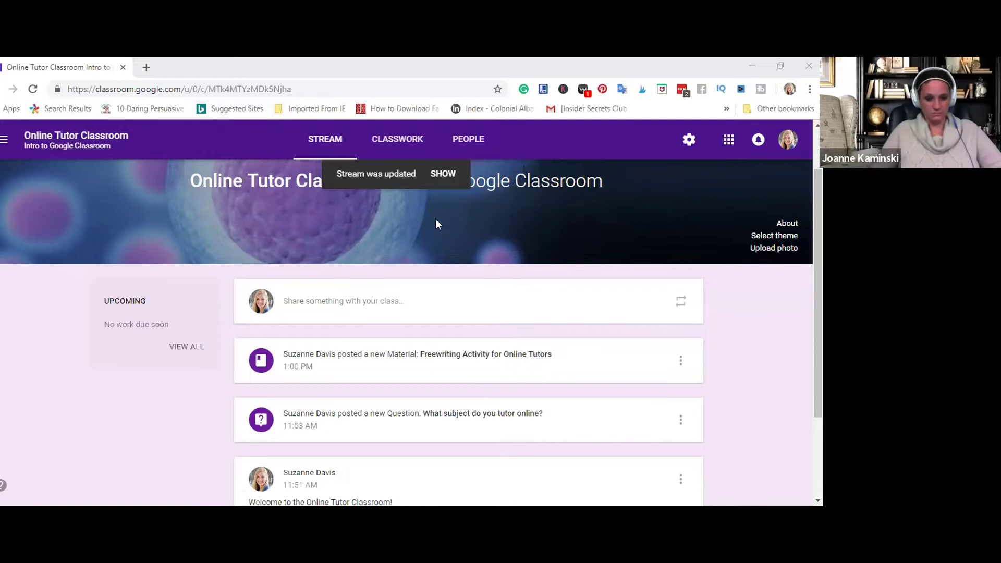
Open the class's People page and cancel the Invite students dialog without inviting anyone
{"action": "scroll", "coordinate": [469, 230], "scroll_direction": "down", "scroll_amount": 2}
{"action": "scroll", "coordinate": [146, 344], "scroll_direction": "up", "scroll_amount": 2}
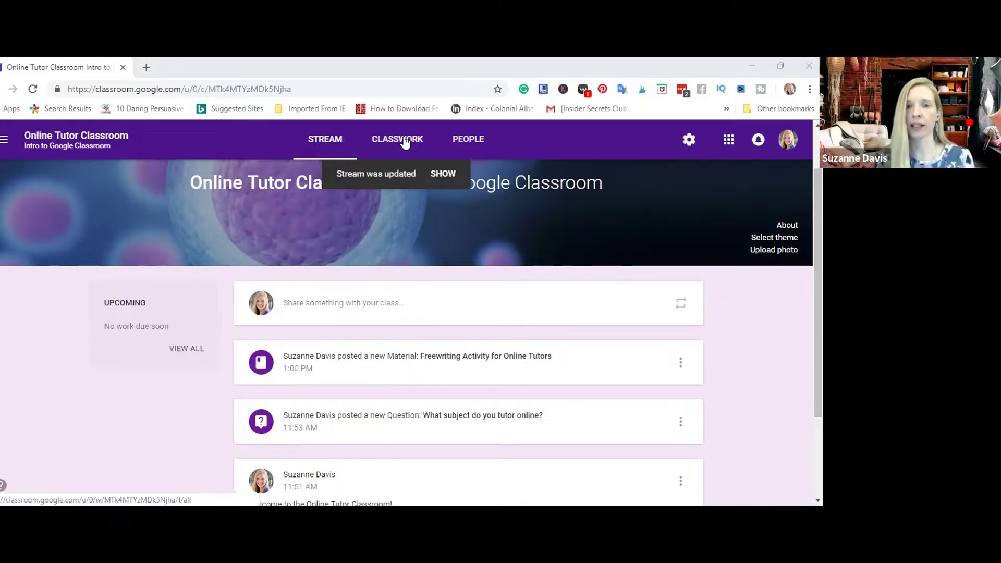
{"action": "left_click", "coordinate": [468, 139]}
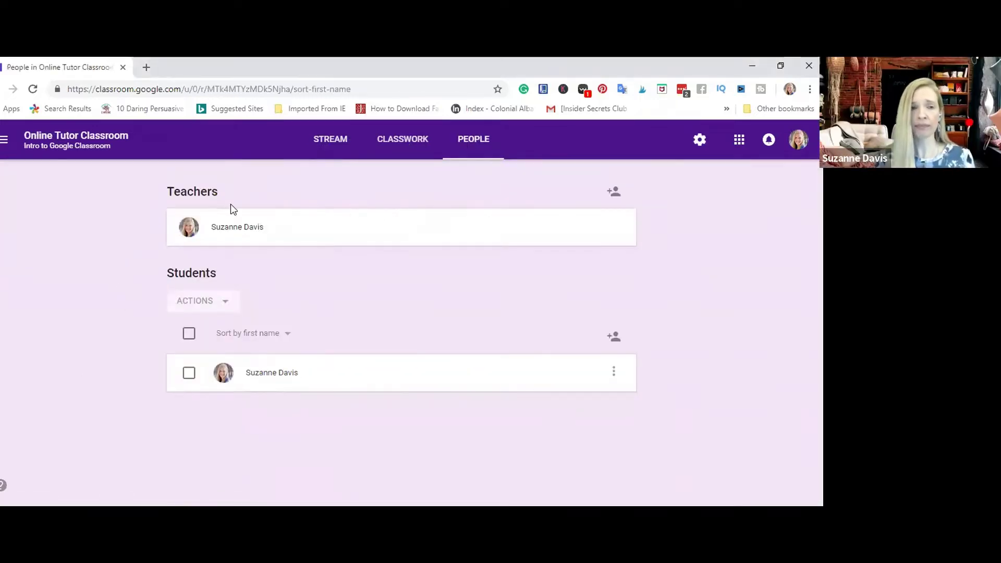
{"action": "left_click", "coordinate": [617, 340]}
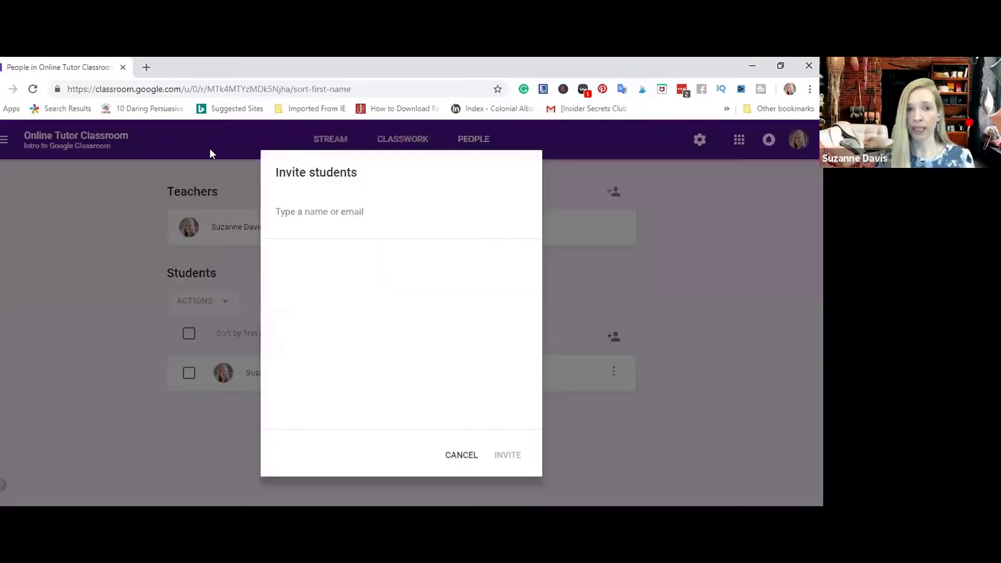
{"action": "left_click", "coordinate": [461, 455]}
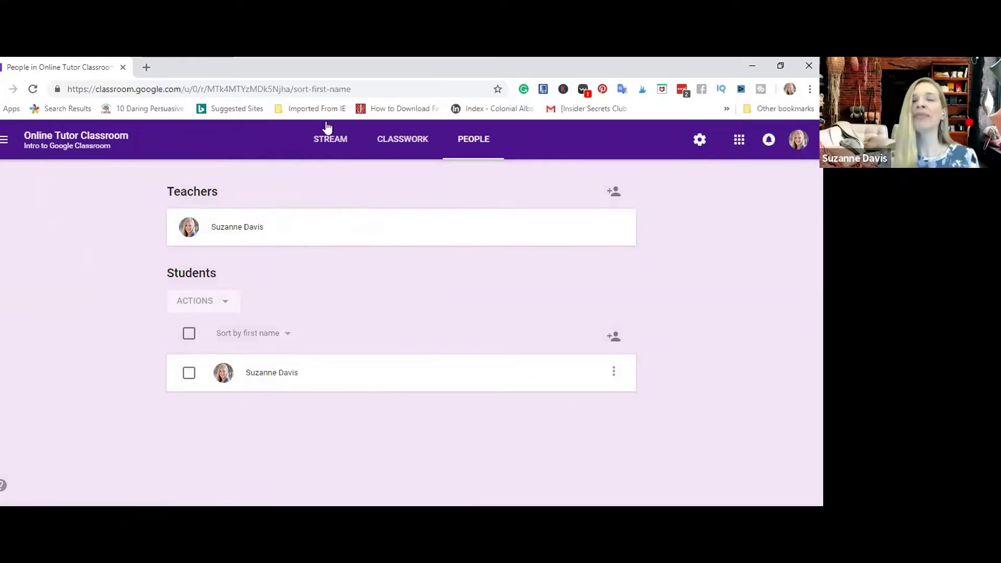
In class settings, display the class code enlarged, then close the enlarged view
{"action": "left_click", "coordinate": [700, 141]}
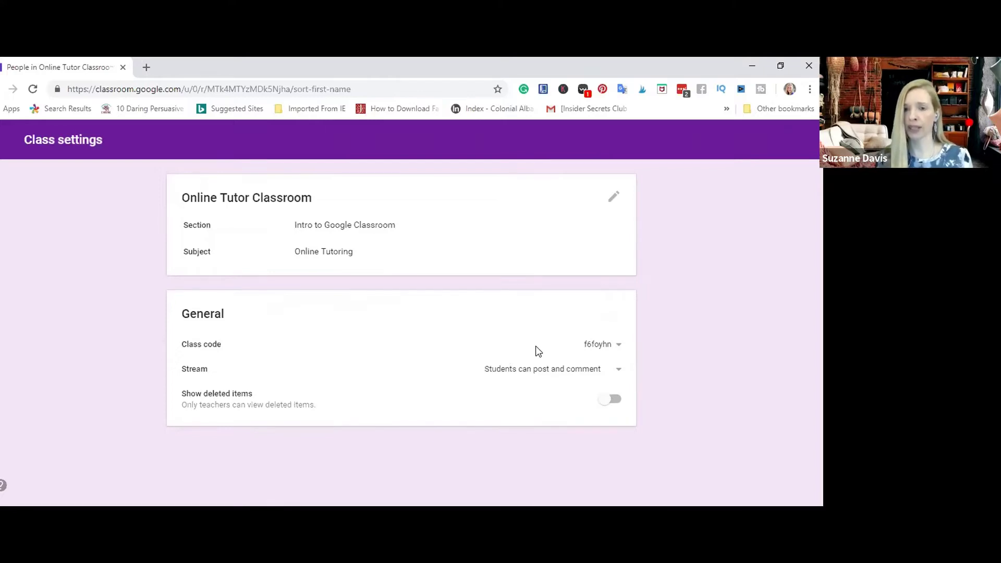
{"action": "left_click", "coordinate": [620, 345]}
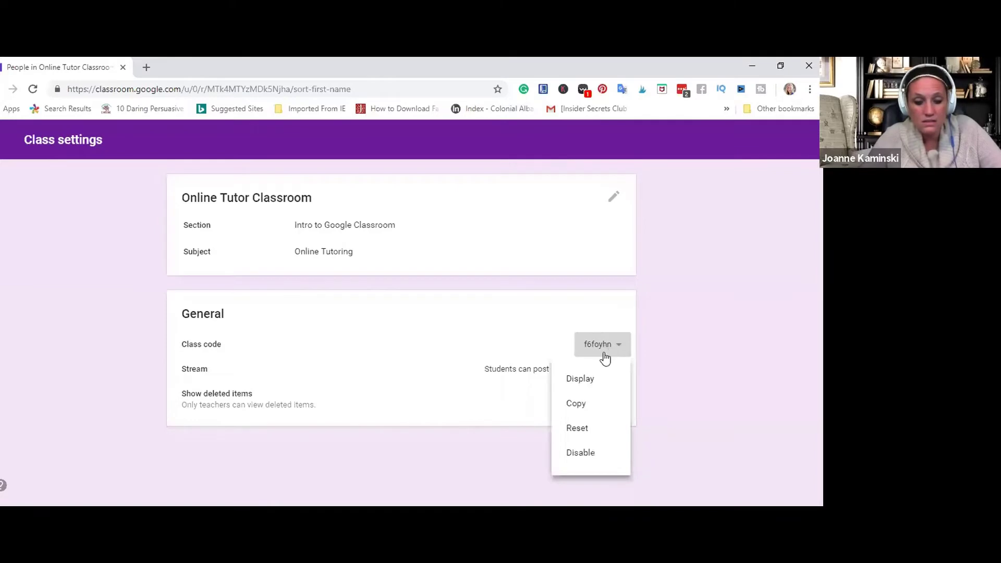
{"action": "left_click", "coordinate": [580, 380]}
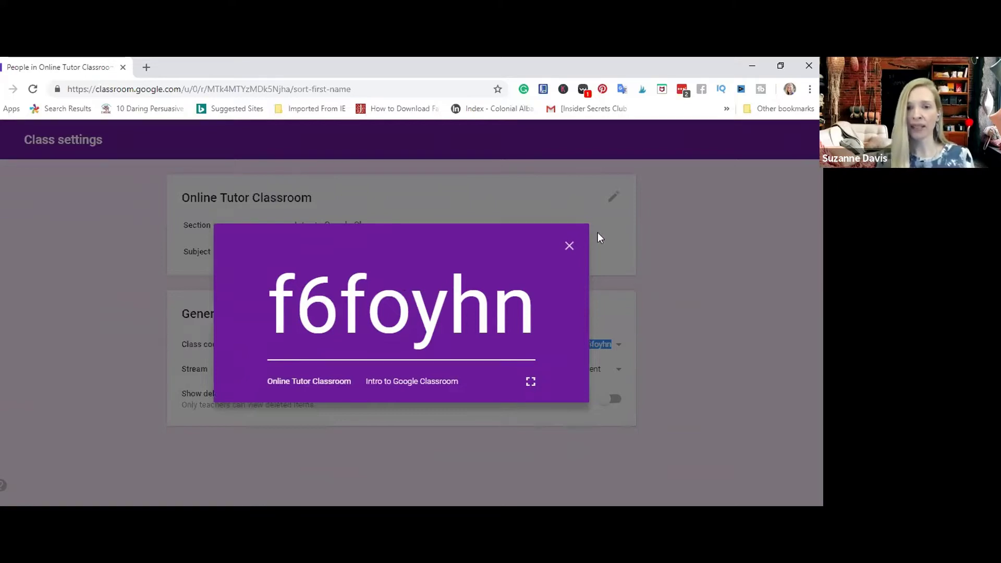
{"action": "left_click", "coordinate": [572, 245]}
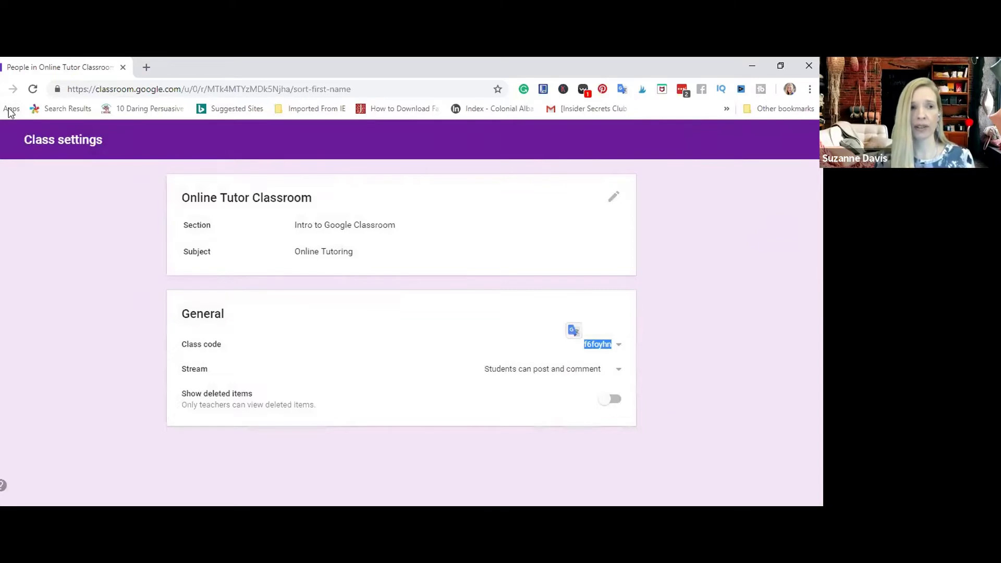
Leave class settings and scroll through the existing posts on the class Stream
{"action": "left_click", "coordinate": [1, 90]}
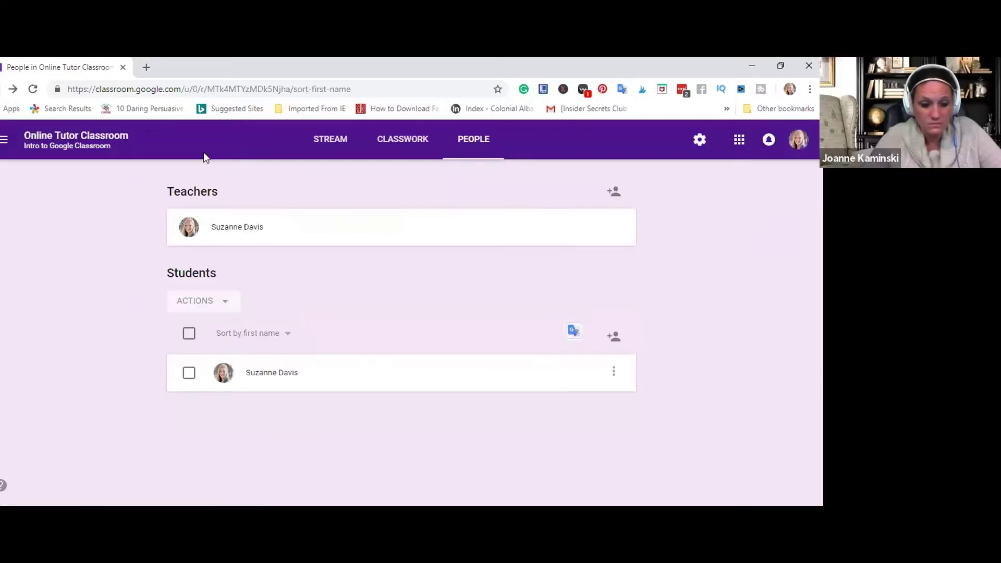
{"action": "left_click", "coordinate": [343, 142]}
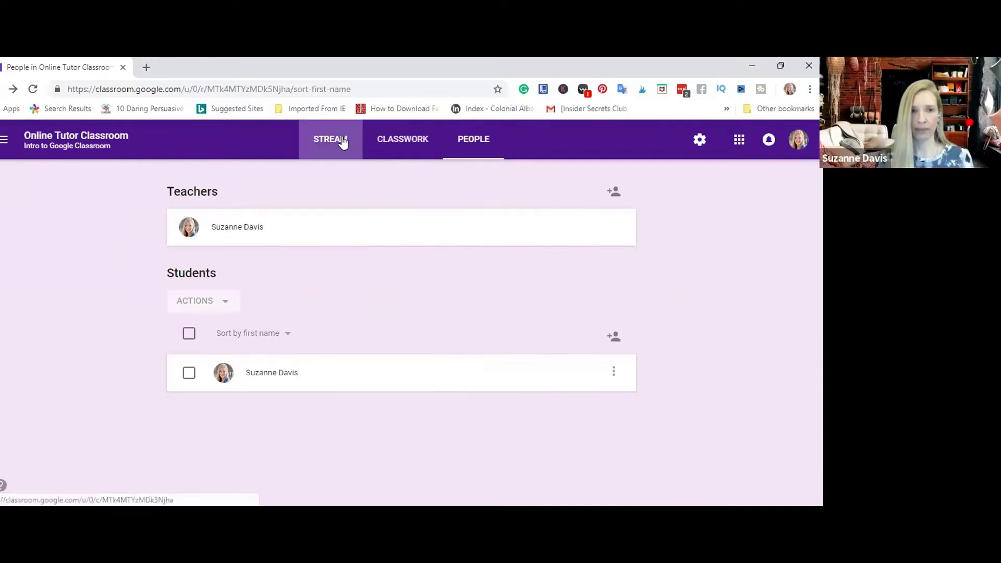
{"action": "scroll", "coordinate": [127, 445], "scroll_direction": "down", "scroll_amount": 5}
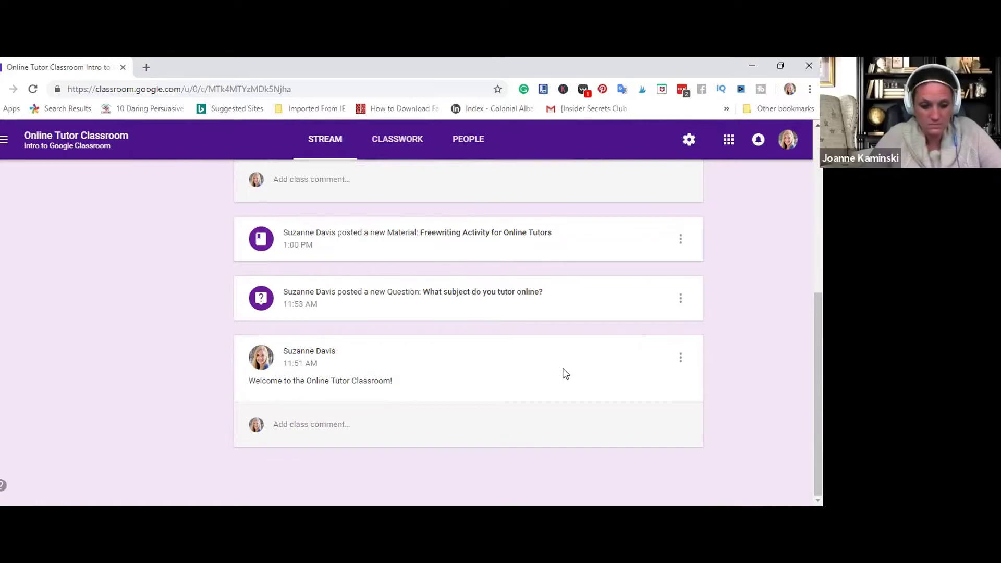
{"action": "scroll", "coordinate": [414, 318], "scroll_direction": "up", "scroll_amount": 1}
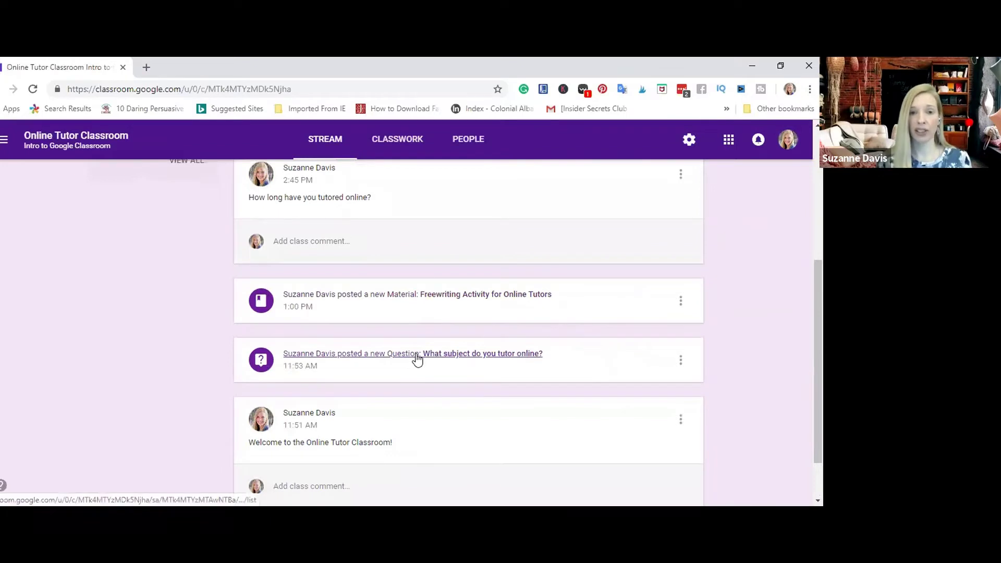
View the one turned-in answer to 'What subject do you tutor online?' about academic writing
{"action": "left_click", "coordinate": [416, 354]}
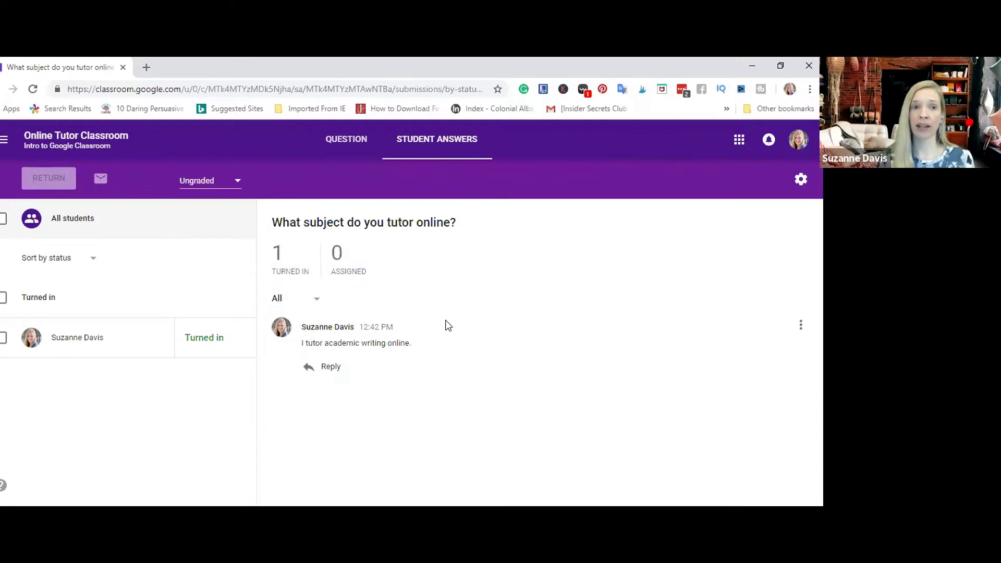
{"action": "left_click", "coordinate": [8, 141]}
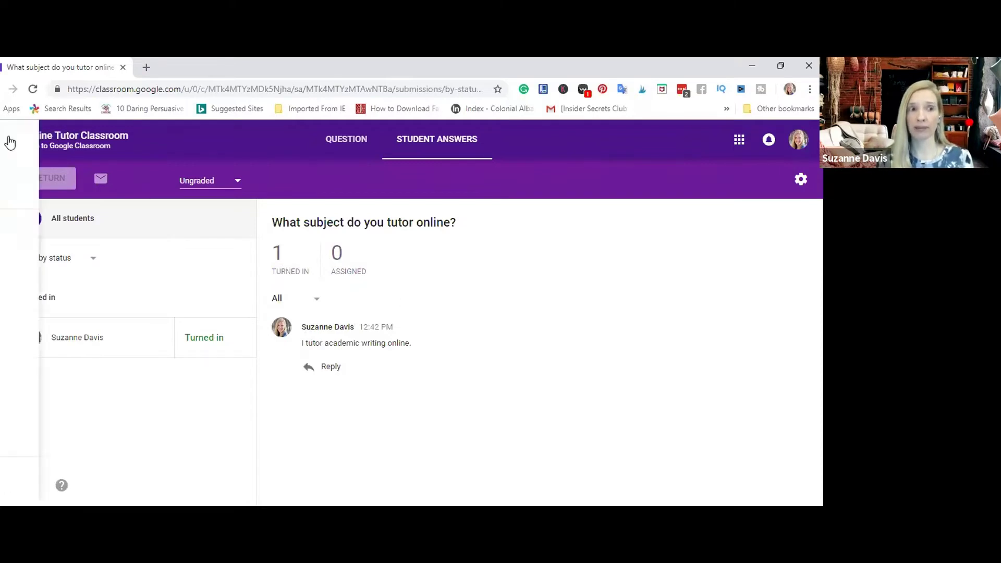
{"action": "left_click", "coordinate": [312, 160]}
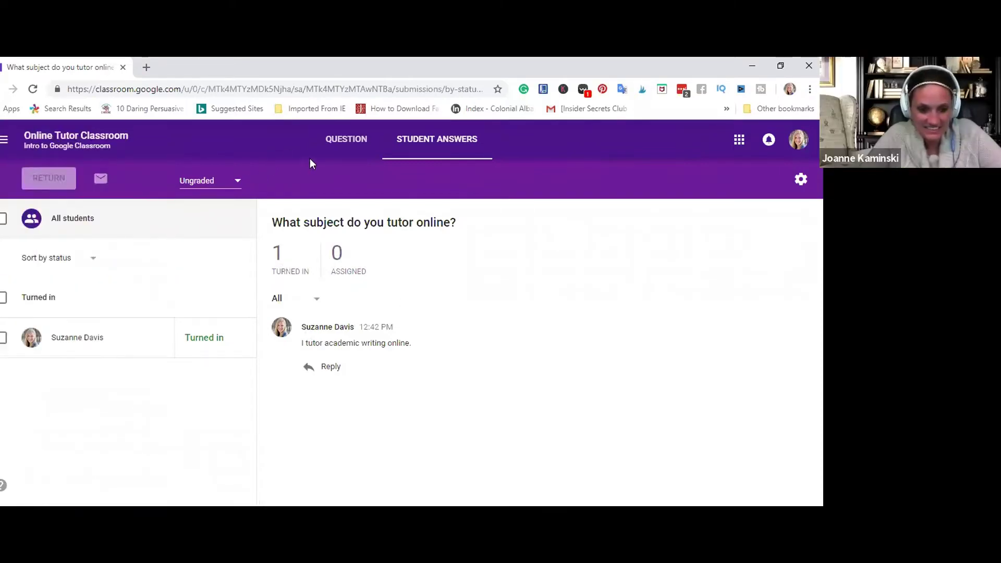
Go back to the Online Tutor Classroom stream and start a new announcement to the class
{"action": "left_click", "coordinate": [4, 140]}
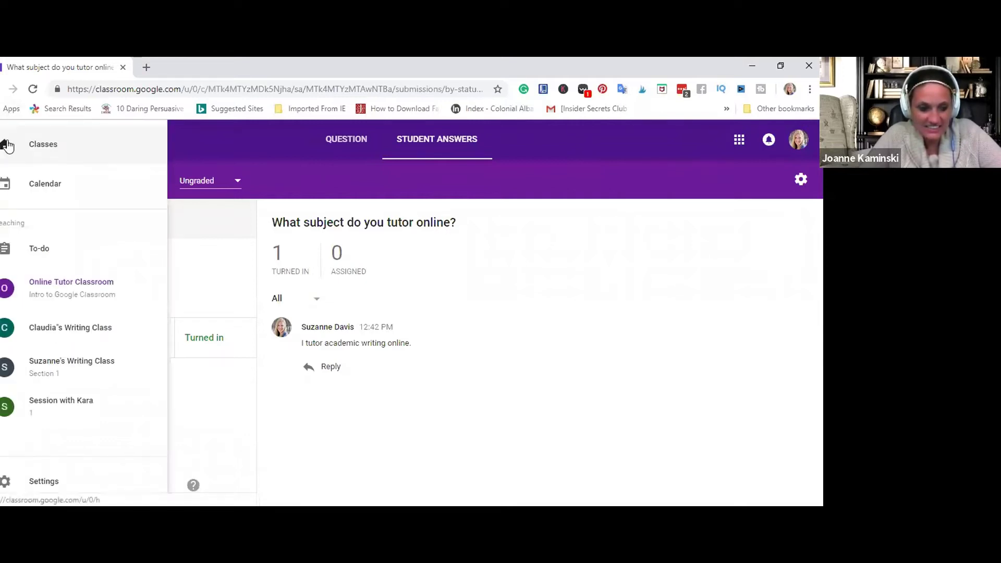
{"action": "left_click", "coordinate": [43, 287]}
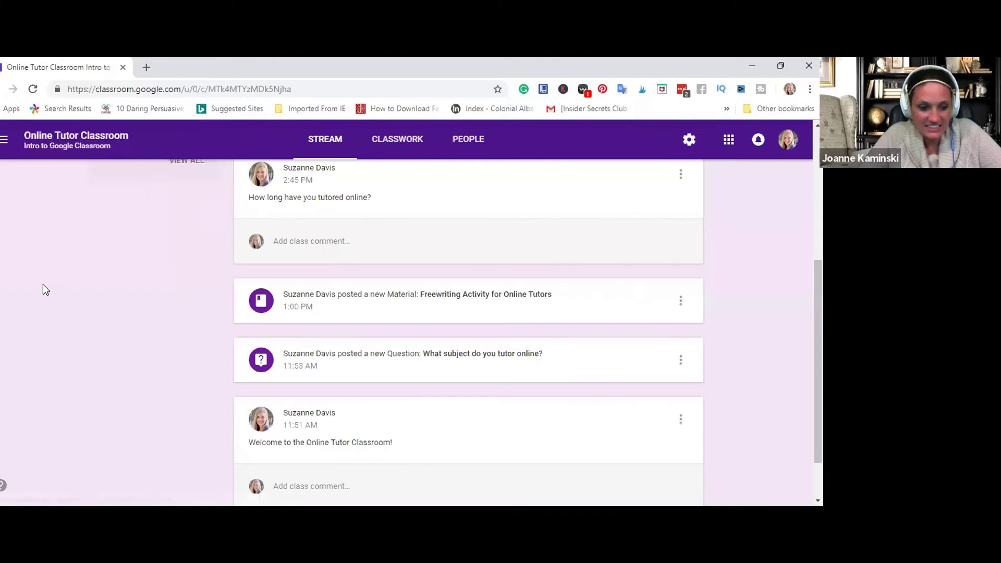
{"action": "scroll", "coordinate": [419, 259], "scroll_direction": "up", "scroll_amount": 4}
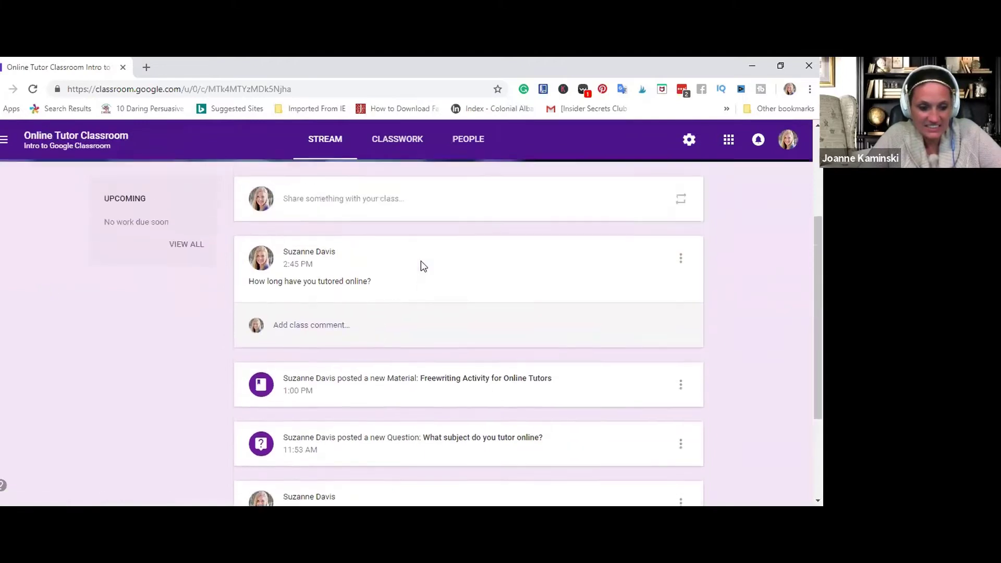
{"action": "left_click", "coordinate": [328, 299]}
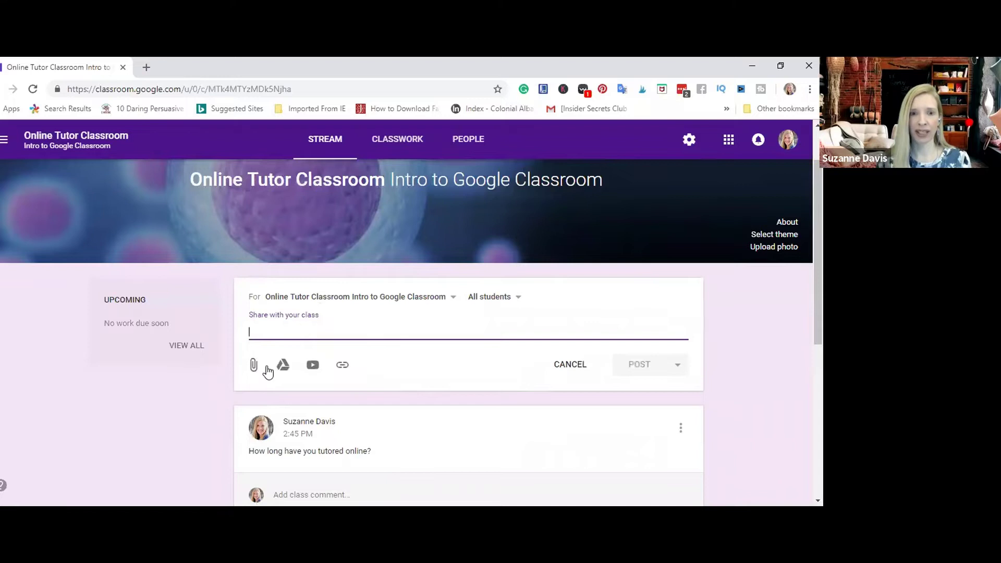
Start a YouTube attachment and enter 'Mistakes Online Tutors Make' as the video search
{"action": "left_click", "coordinate": [312, 367]}
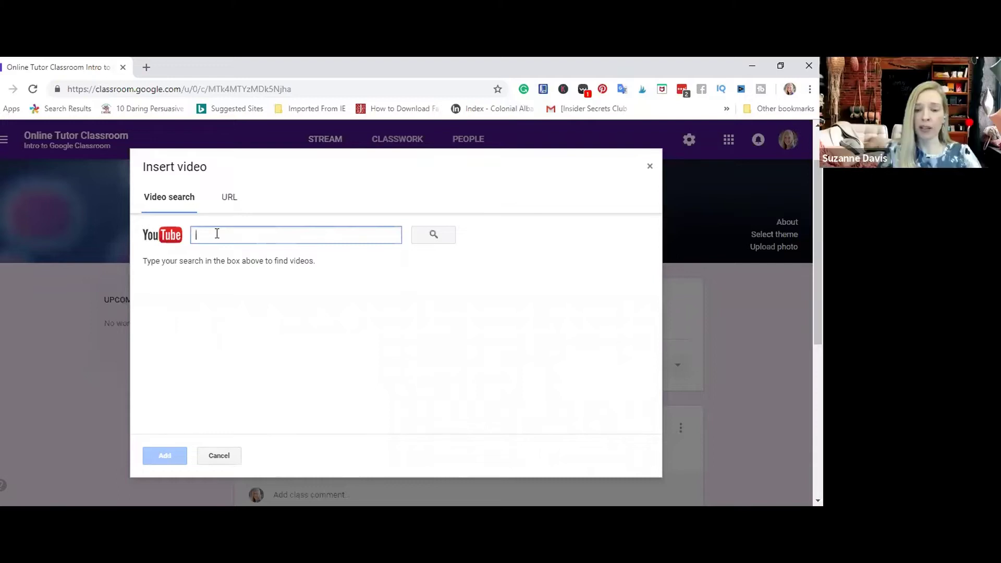
{"action": "type", "text": "Mista"}
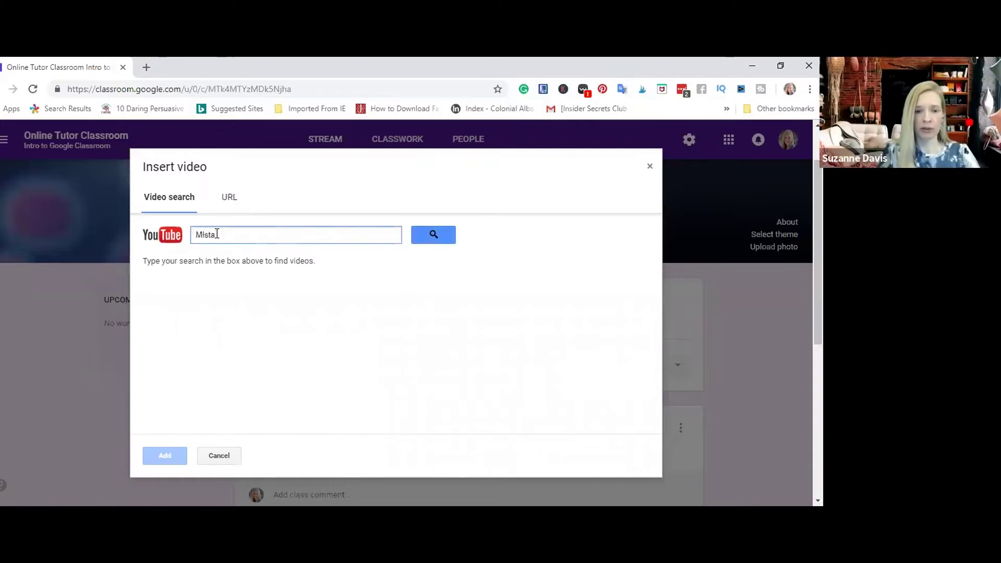
{"action": "type", "text": "kes"}
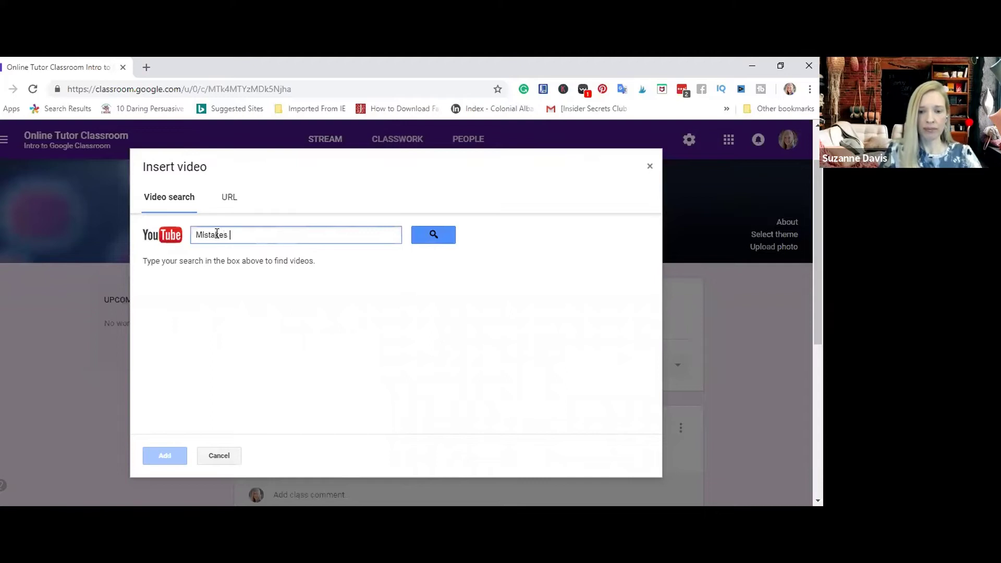
{"action": "type", "text": " Onl"}
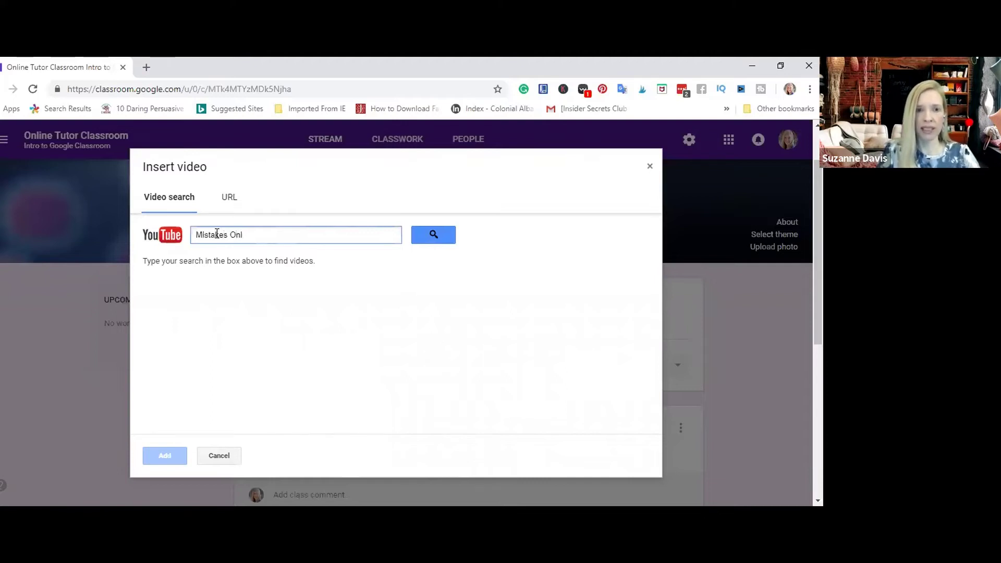
{"action": "type", "text": "ine T"}
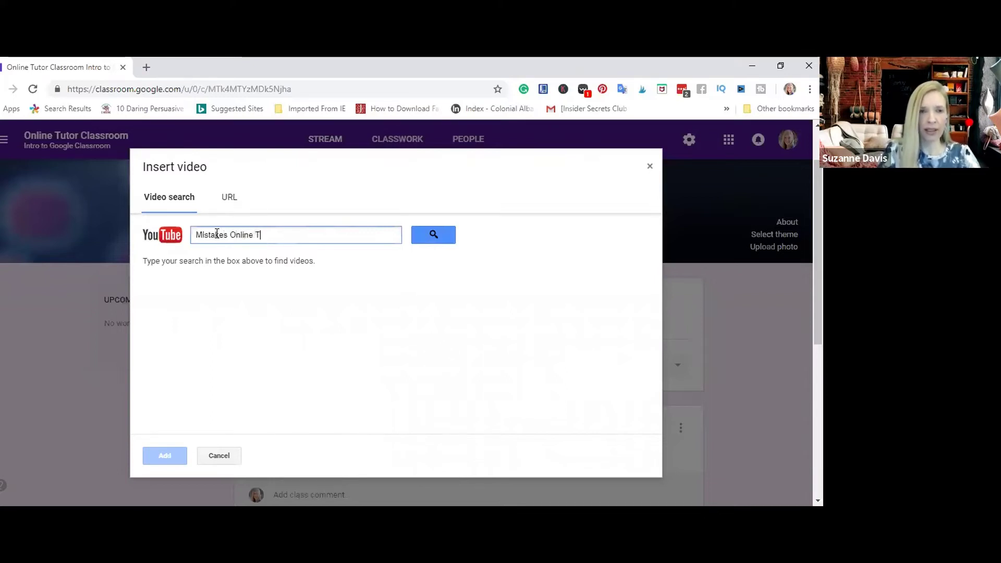
{"action": "type", "text": "utors Make"}
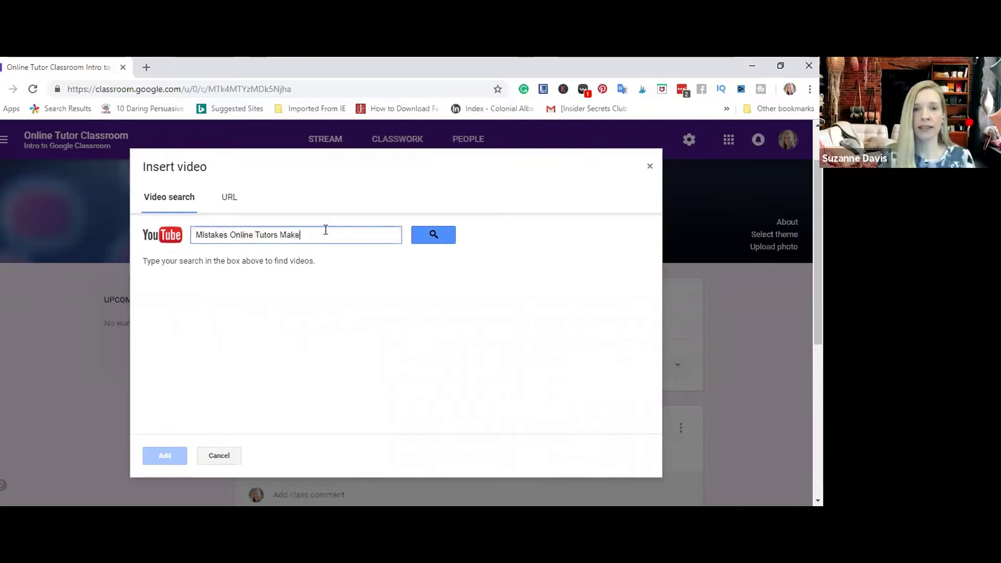
Search the results and add the '29 Mistakes #OnlineTutors Make… Mistake #6' video to the post
{"action": "left_click", "coordinate": [420, 236]}
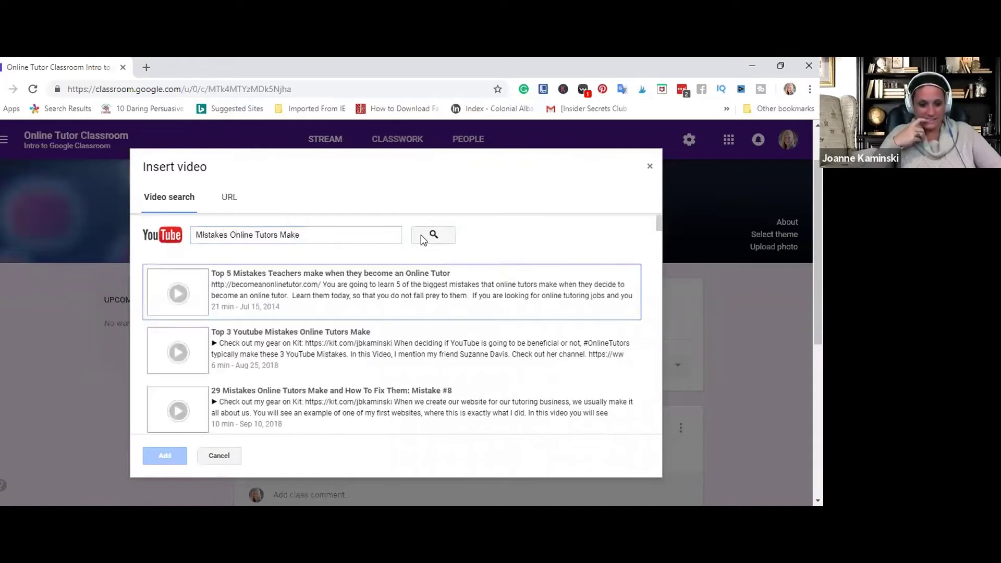
{"action": "scroll", "coordinate": [387, 298], "scroll_direction": "down", "scroll_amount": 1}
{"action": "scroll", "coordinate": [387, 299], "scroll_direction": "down", "scroll_amount": 5}
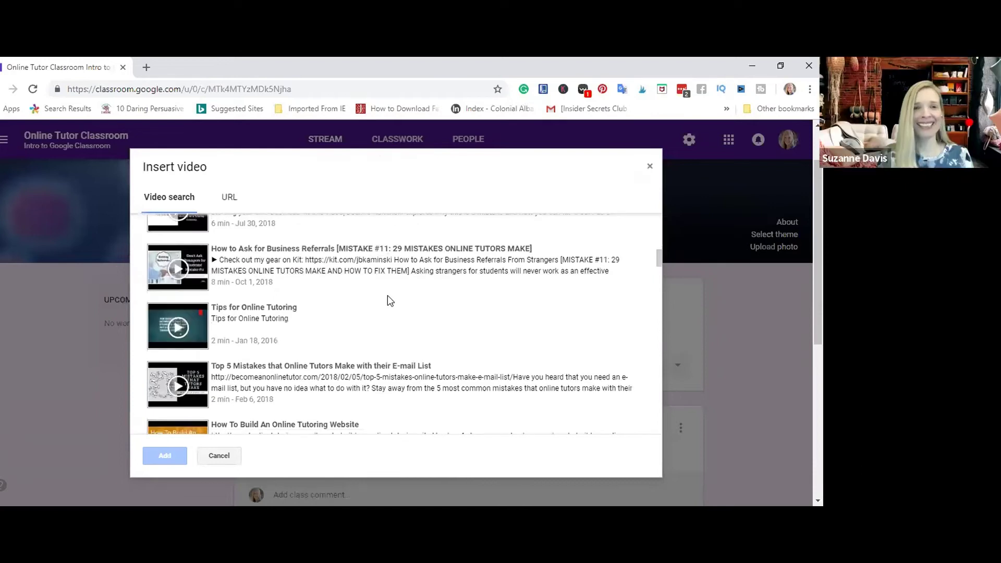
{"action": "scroll", "coordinate": [387, 296], "scroll_direction": "up", "scroll_amount": 3}
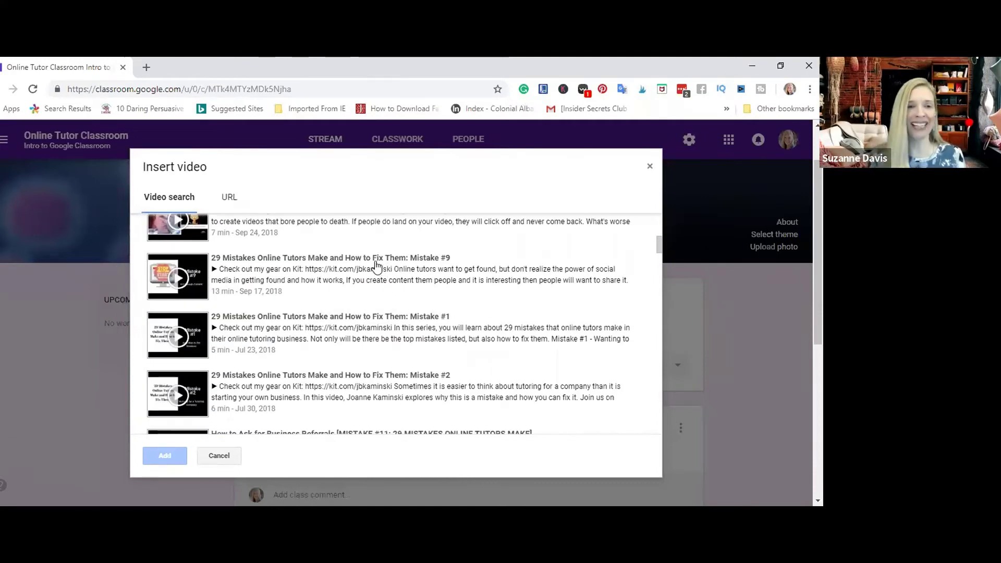
{"action": "scroll", "coordinate": [379, 273], "scroll_direction": "up", "scroll_amount": 2}
{"action": "scroll", "coordinate": [380, 273], "scroll_direction": "up", "scroll_amount": 3}
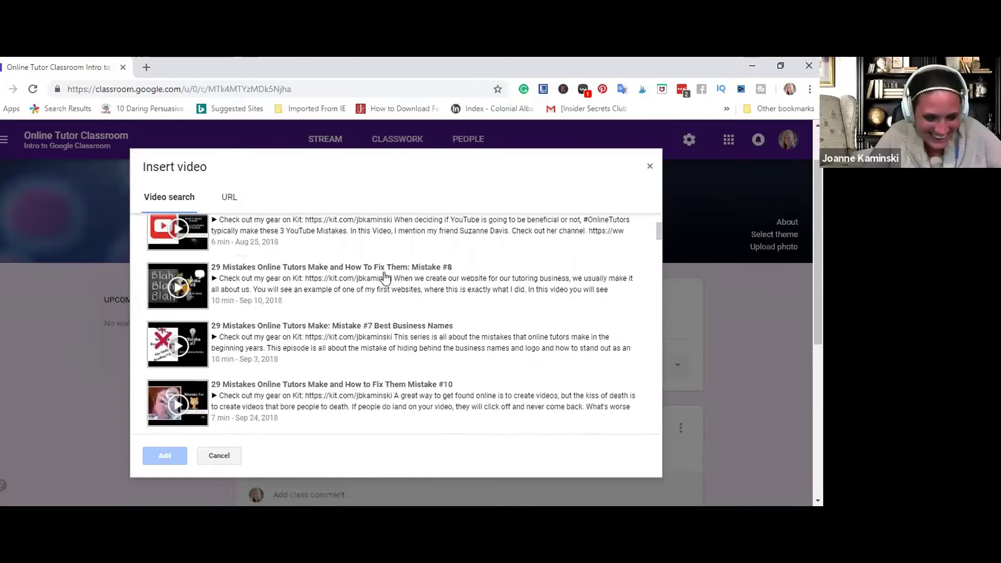
{"action": "scroll", "coordinate": [385, 274], "scroll_direction": "down", "scroll_amount": 1}
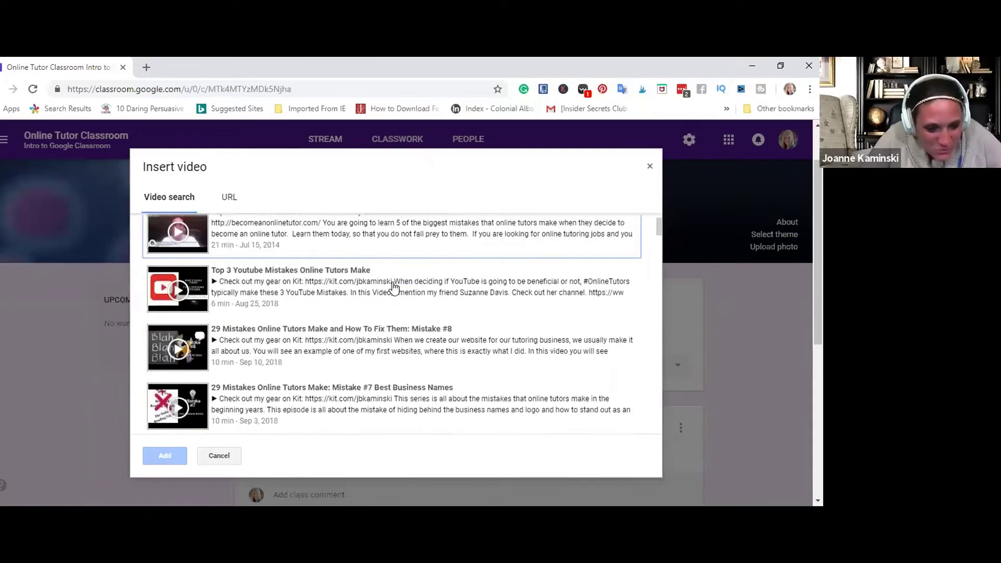
{"action": "scroll", "coordinate": [394, 286], "scroll_direction": "down", "scroll_amount": 1}
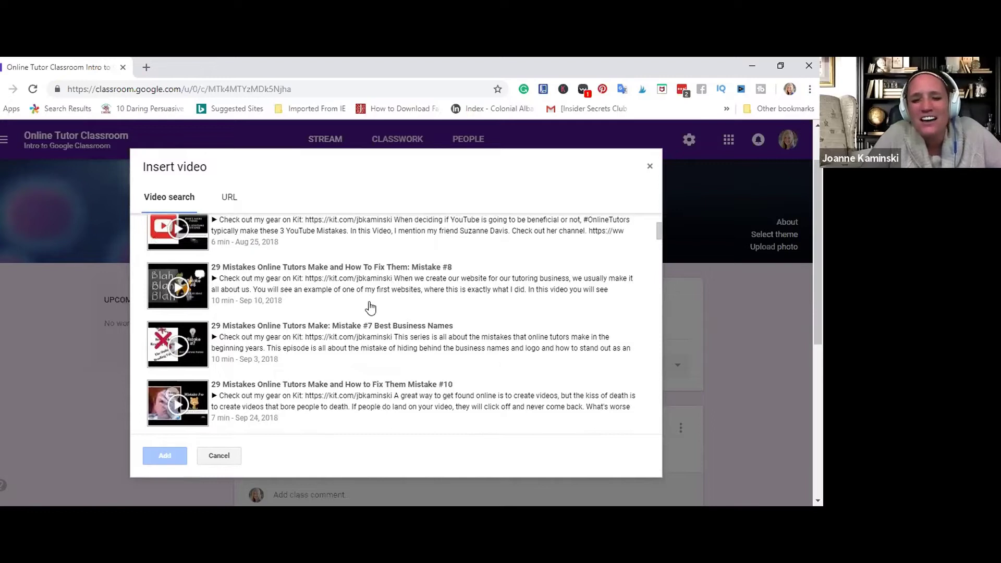
{"action": "scroll", "coordinate": [366, 306], "scroll_direction": "down", "scroll_amount": 1}
{"action": "scroll", "coordinate": [366, 306], "scroll_direction": "down", "scroll_amount": 3}
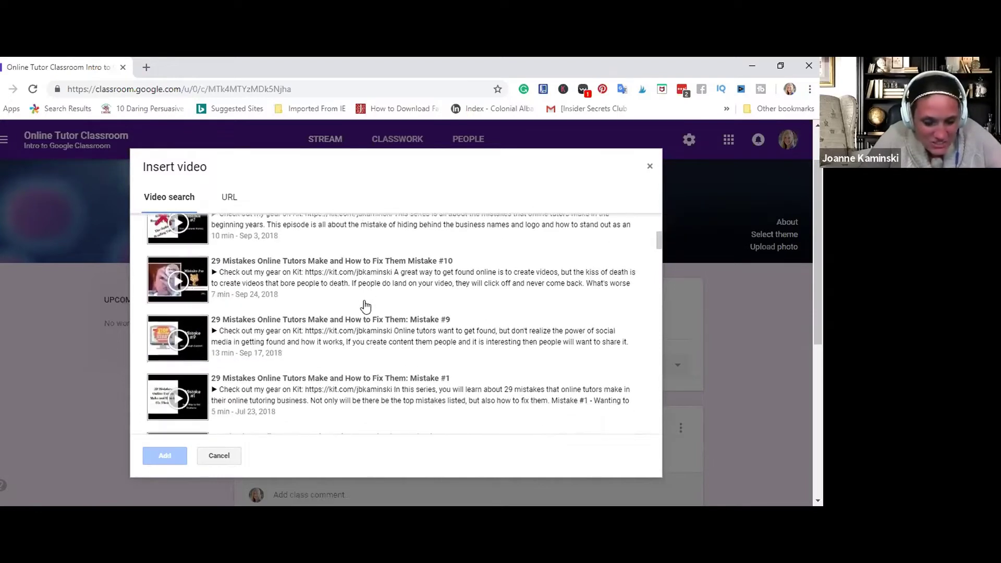
{"action": "scroll", "coordinate": [366, 306], "scroll_direction": "down", "scroll_amount": 1}
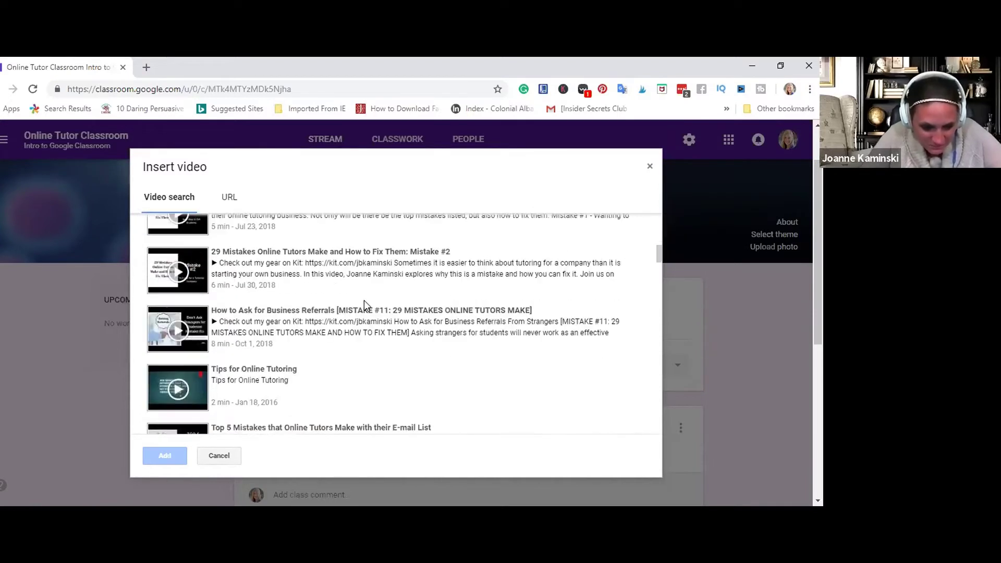
{"action": "scroll", "coordinate": [356, 318], "scroll_direction": "down", "scroll_amount": 1}
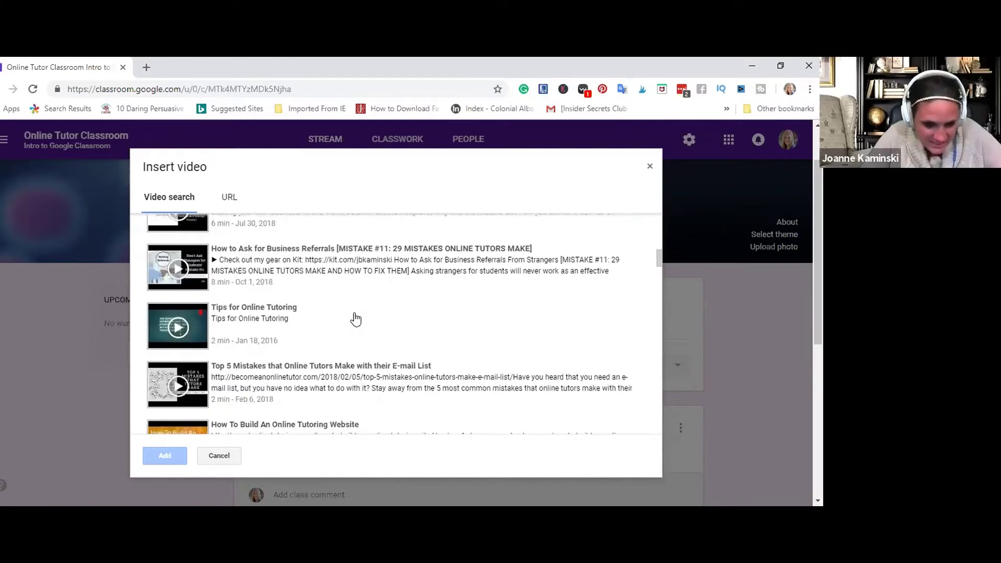
{"action": "scroll", "coordinate": [442, 371], "scroll_direction": "down", "scroll_amount": 1}
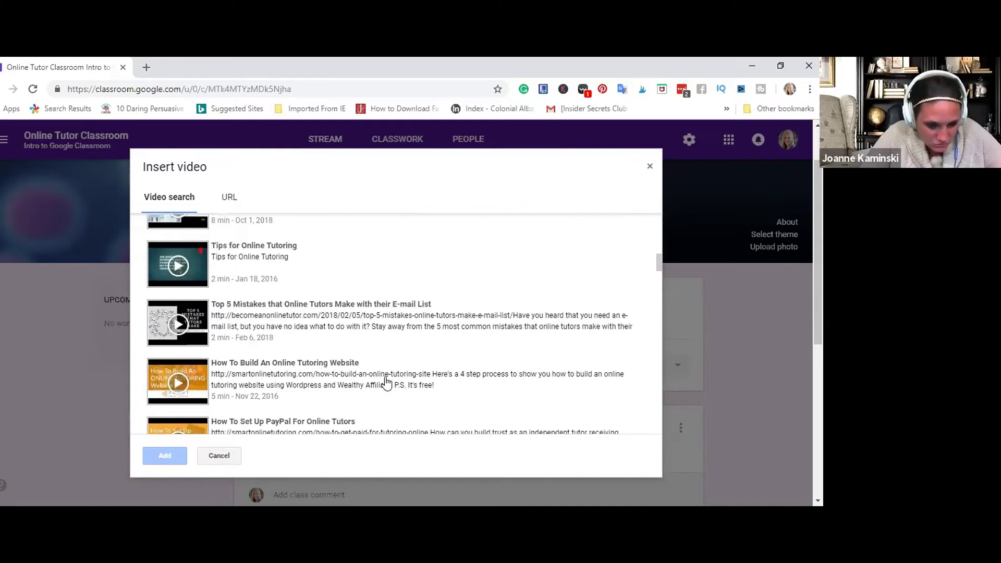
{"action": "scroll", "coordinate": [386, 383], "scroll_direction": "down", "scroll_amount": 1}
{"action": "scroll", "coordinate": [387, 383], "scroll_direction": "down", "scroll_amount": 1}
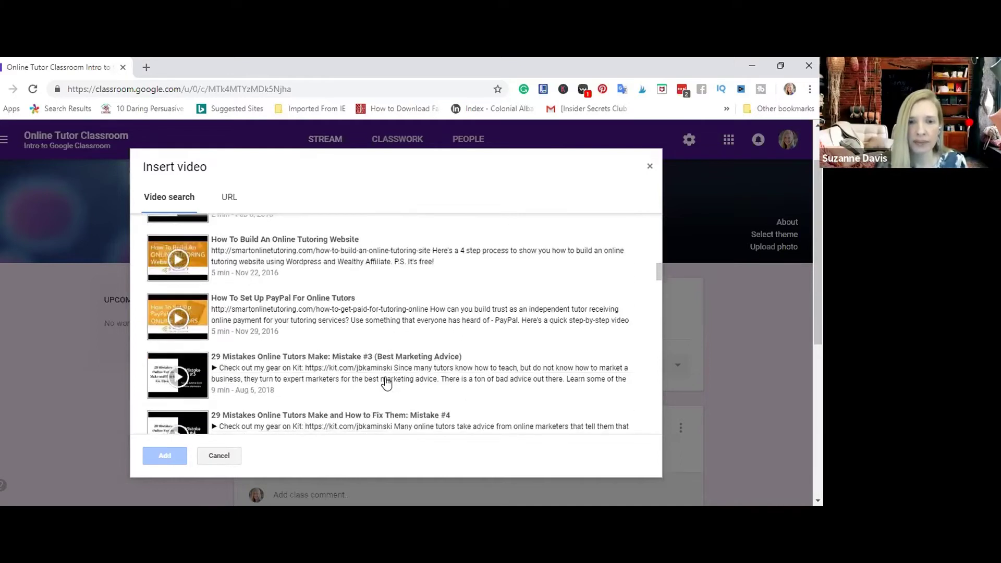
{"action": "scroll", "coordinate": [386, 383], "scroll_direction": "down", "scroll_amount": 2}
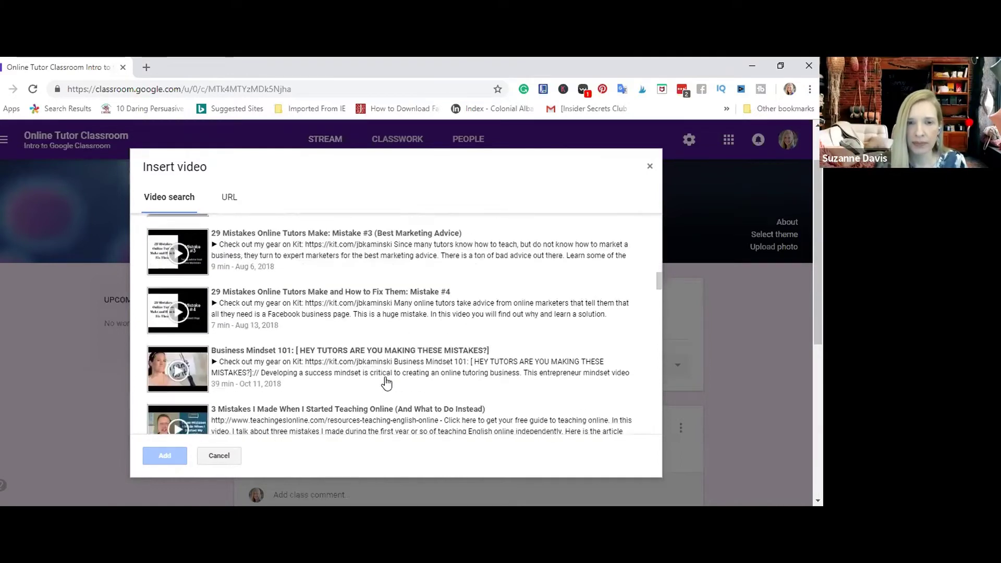
{"action": "scroll", "coordinate": [386, 383], "scroll_direction": "down", "scroll_amount": 3}
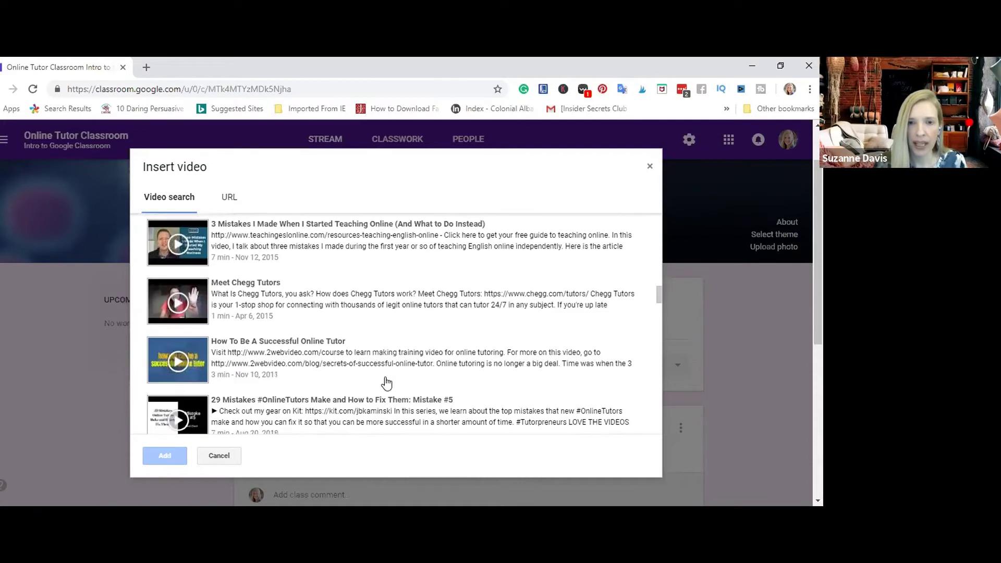
{"action": "scroll", "coordinate": [386, 383], "scroll_direction": "down", "scroll_amount": 2}
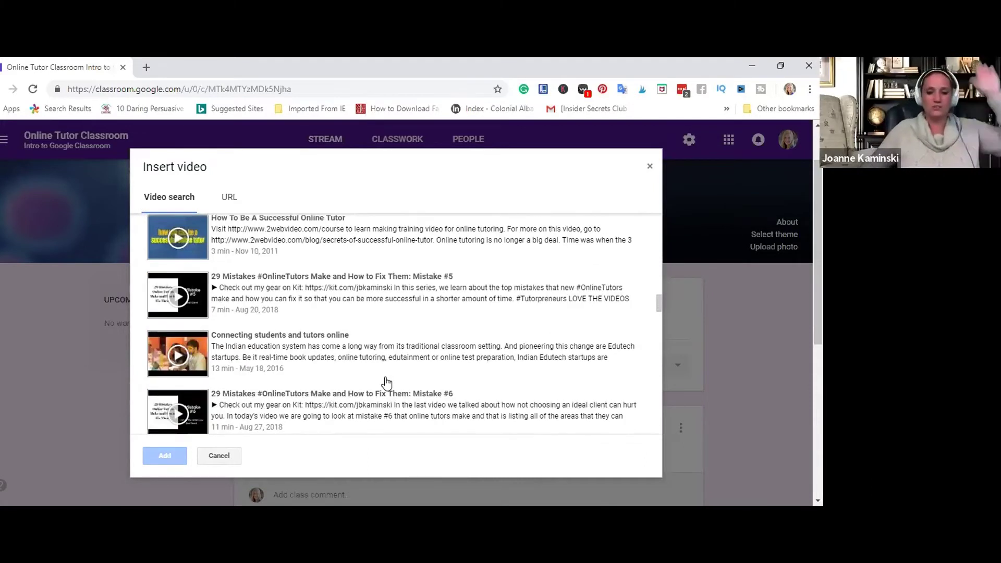
{"action": "scroll", "coordinate": [386, 383], "scroll_direction": "down", "scroll_amount": 2}
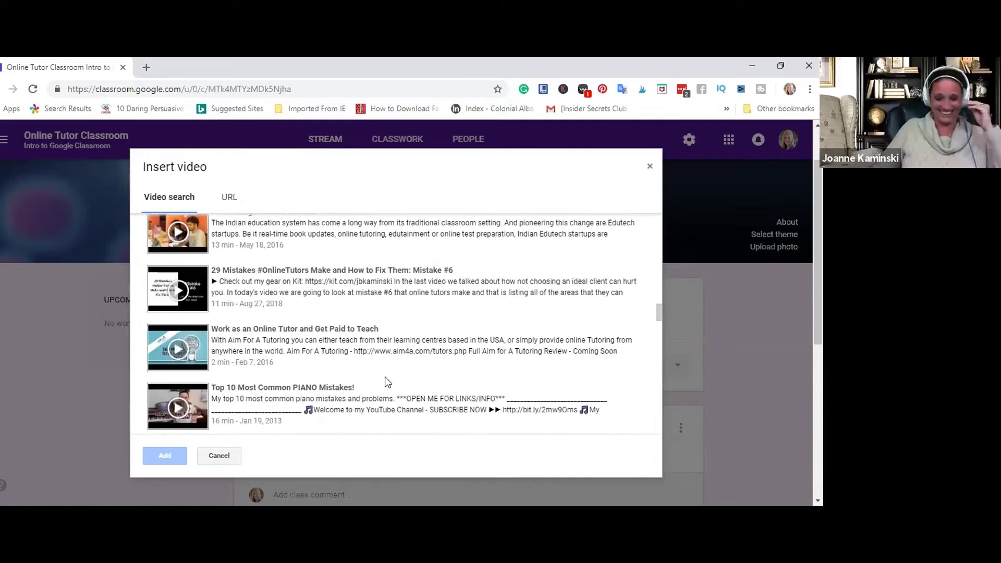
{"action": "scroll", "coordinate": [387, 380], "scroll_direction": "down", "scroll_amount": 2}
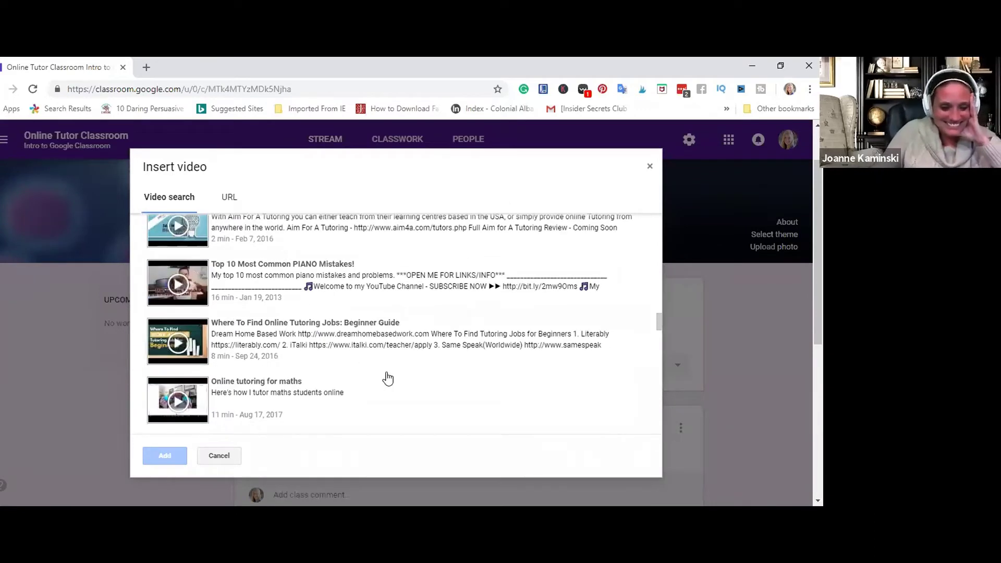
{"action": "scroll", "coordinate": [383, 269], "scroll_direction": "up", "scroll_amount": 2}
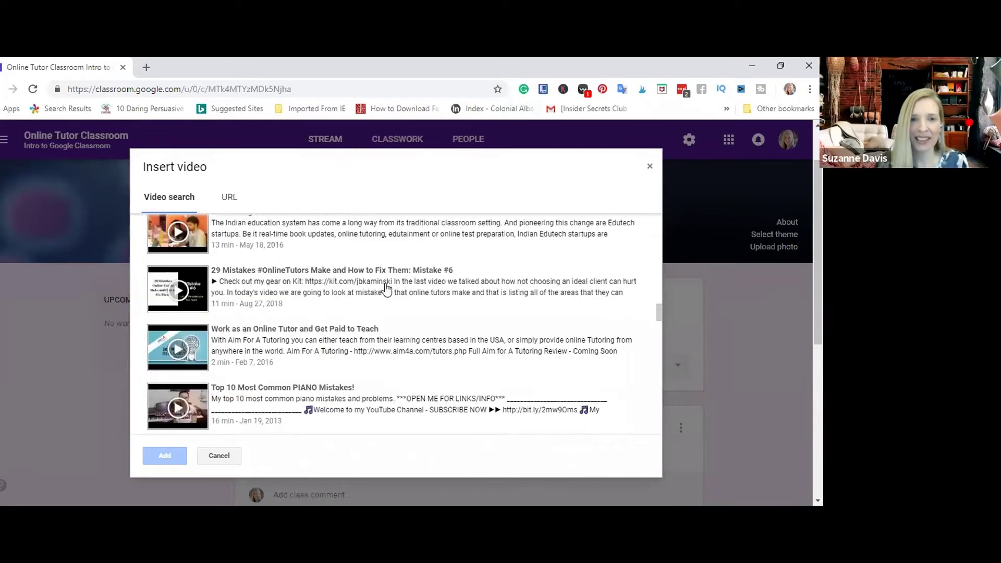
{"action": "left_click", "coordinate": [388, 274]}
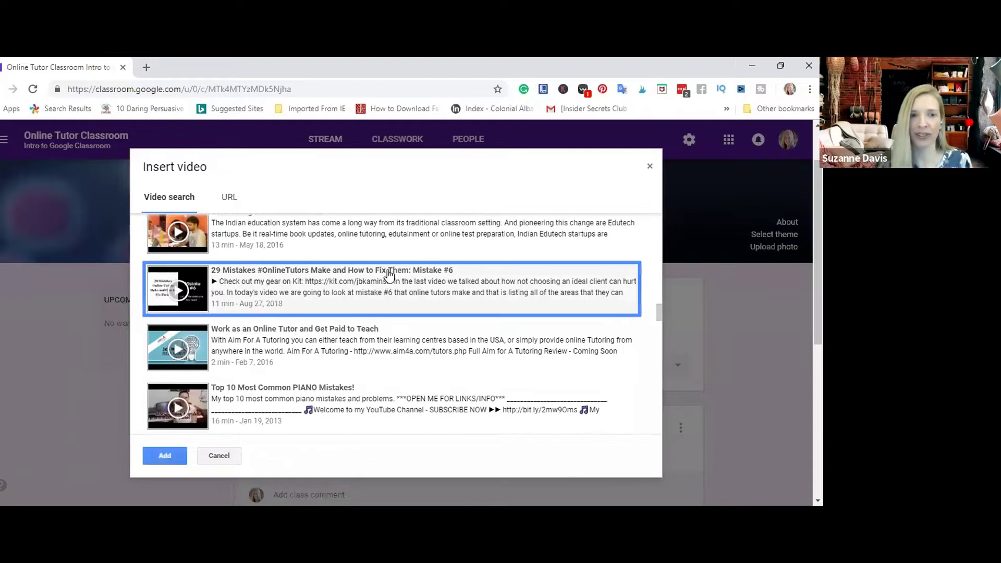
{"action": "left_click", "coordinate": [163, 457]}
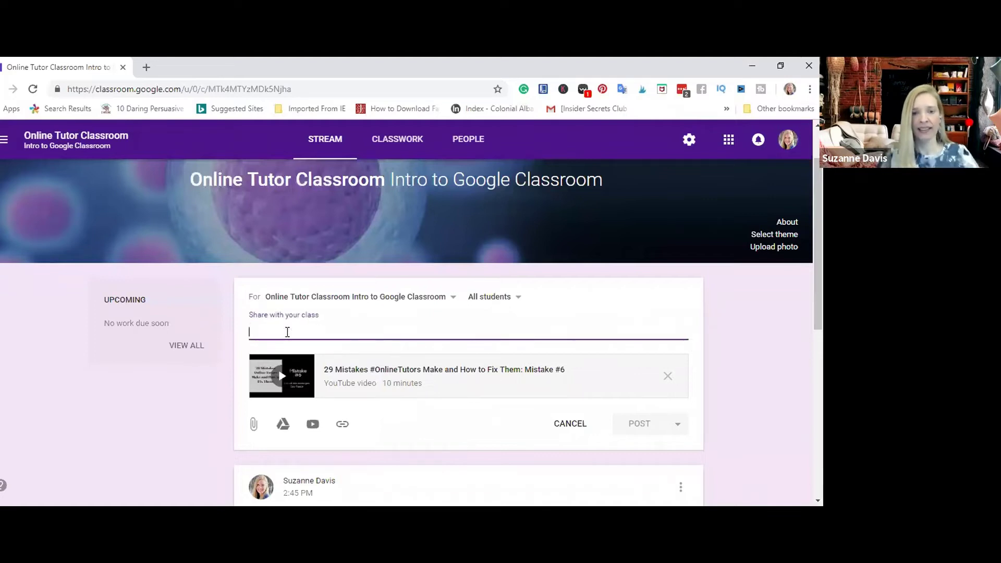
Write the message 'Check out this video for a great tip about online tutoring' and show the POST options
{"action": "type", "text": "Check out"}
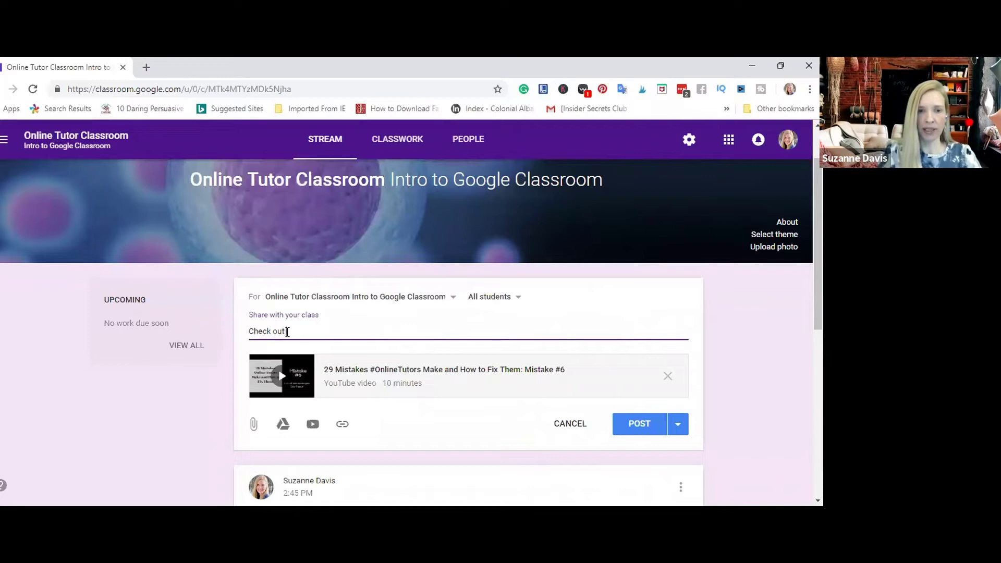
{"action": "type", "text": "his video"}
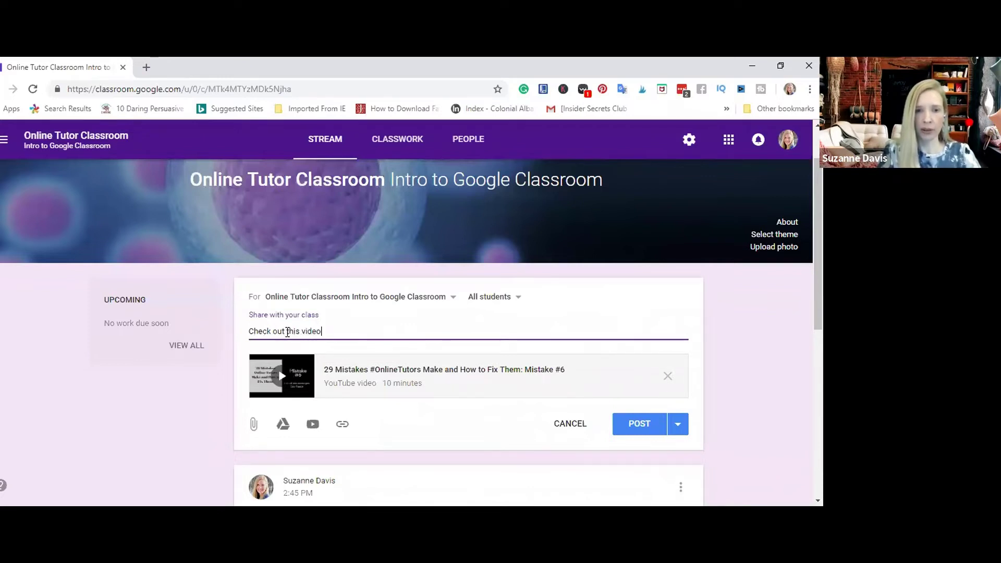
{"action": "type", "text": " for a great ti"}
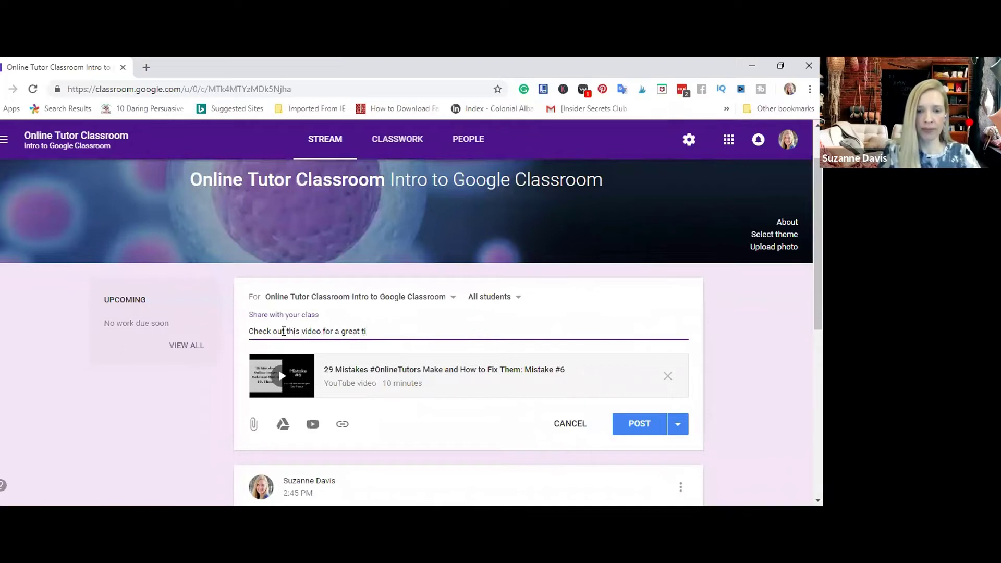
{"action": "type", "text": "p about on"}
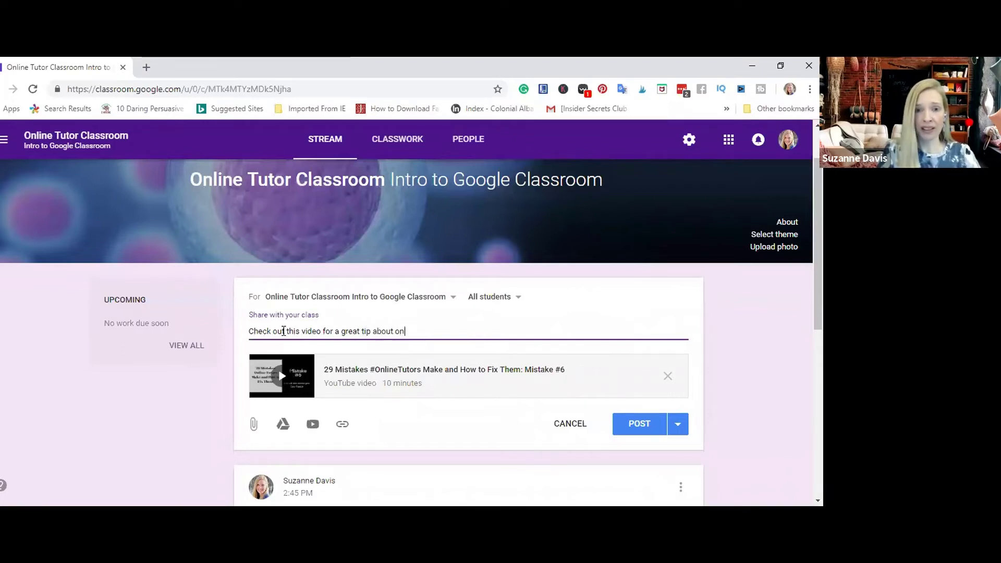
{"action": "type", "text": "line tuto"}
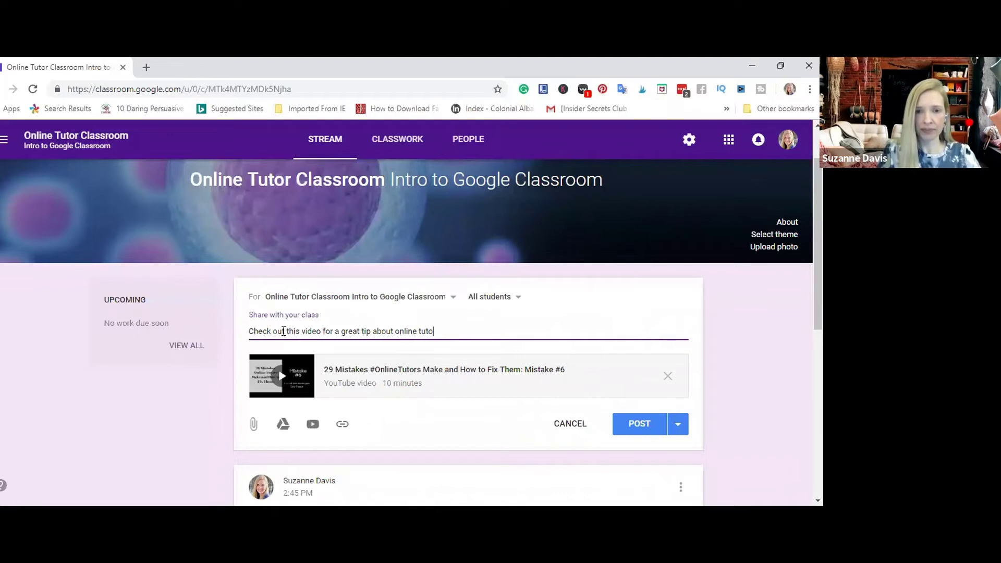
{"action": "type", "text": "ring"}
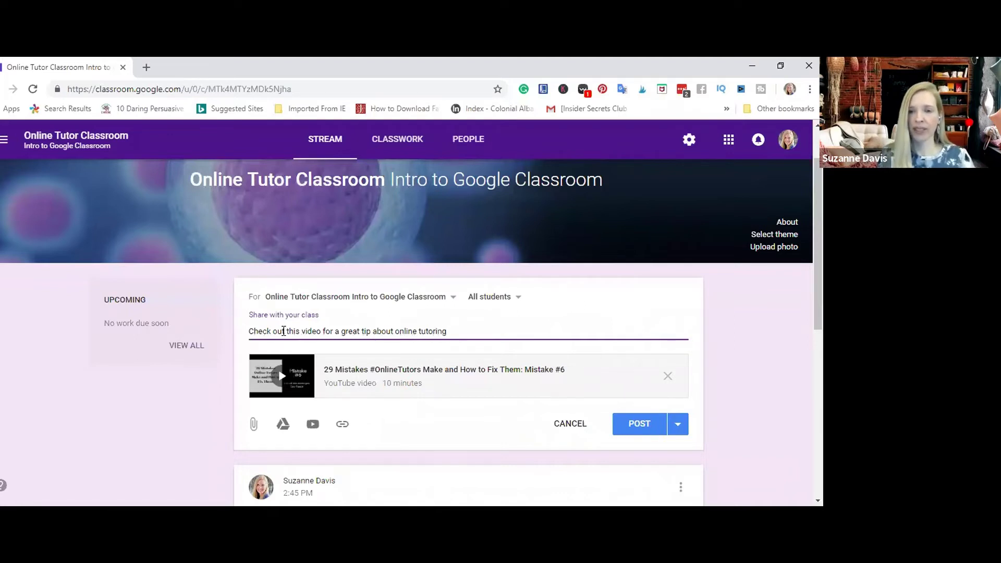
{"action": "left_click", "coordinate": [676, 428]}
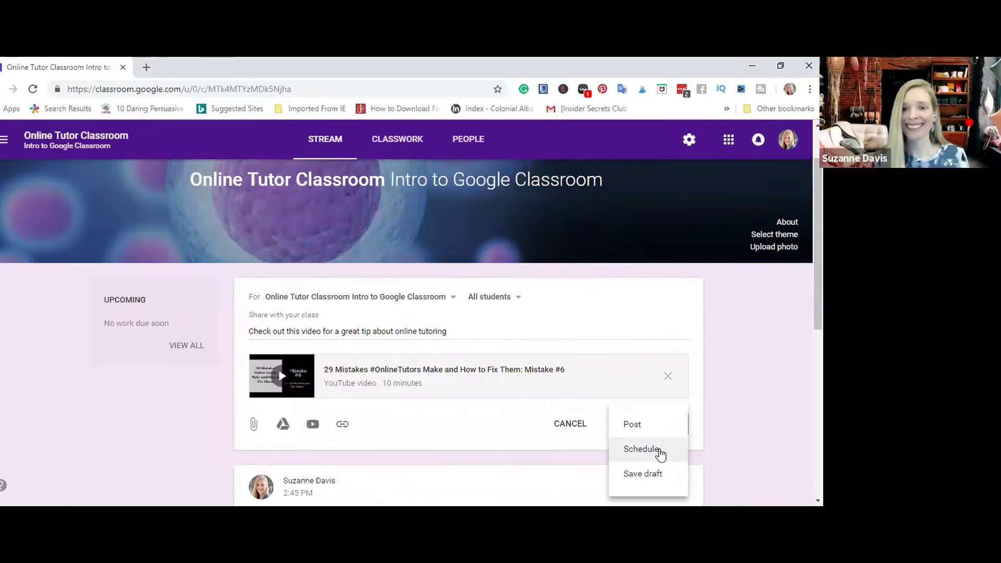
Post the announcement now and check it appears at the top of the Stream with the video
{"action": "left_click", "coordinate": [634, 425]}
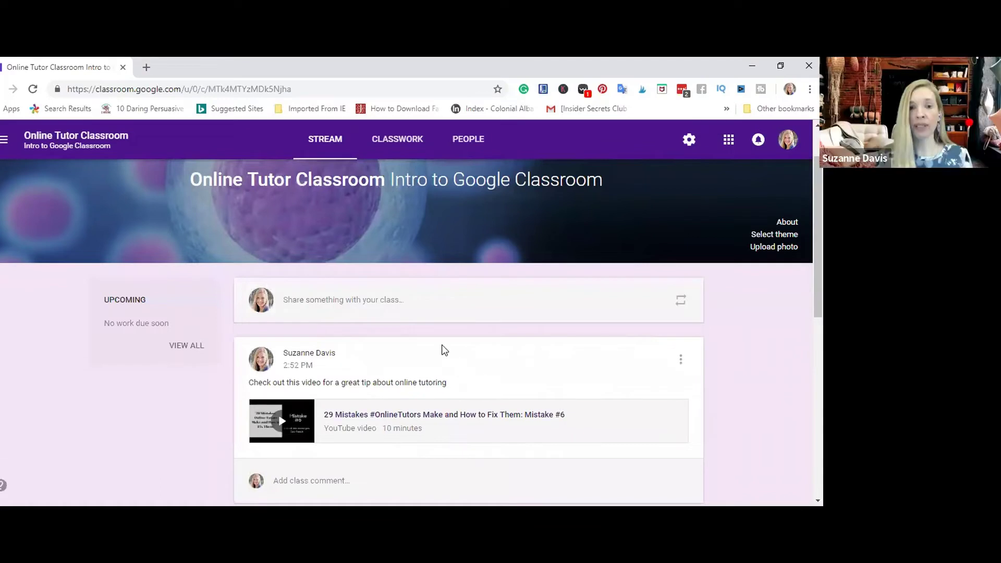
{"action": "scroll", "coordinate": [411, 396], "scroll_direction": "down", "scroll_amount": 1}
{"action": "scroll", "coordinate": [402, 452], "scroll_direction": "down", "scroll_amount": 7}
{"action": "scroll", "coordinate": [404, 453], "scroll_direction": "up", "scroll_amount": 5}
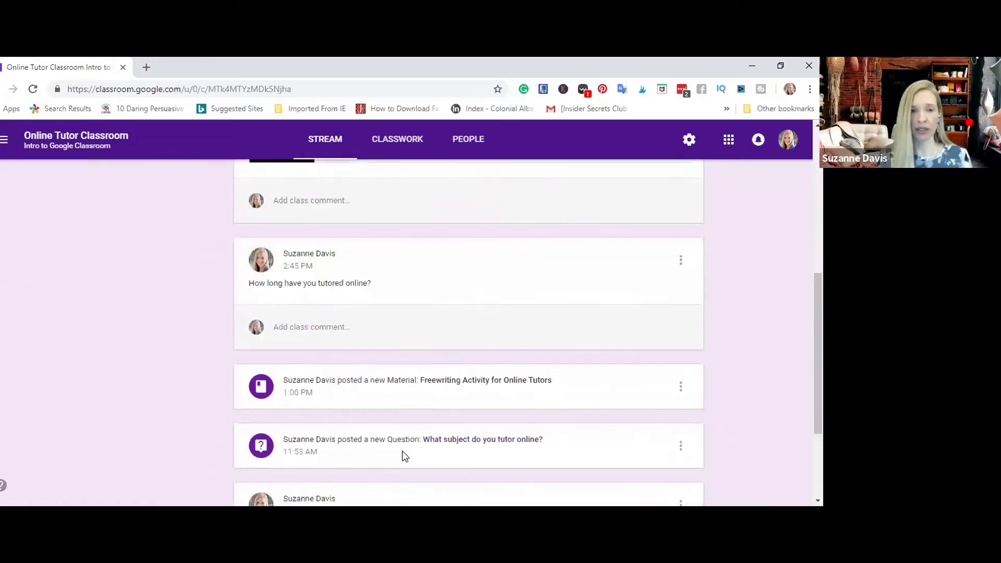
{"action": "scroll", "coordinate": [401, 448], "scroll_direction": "up", "scroll_amount": 3}
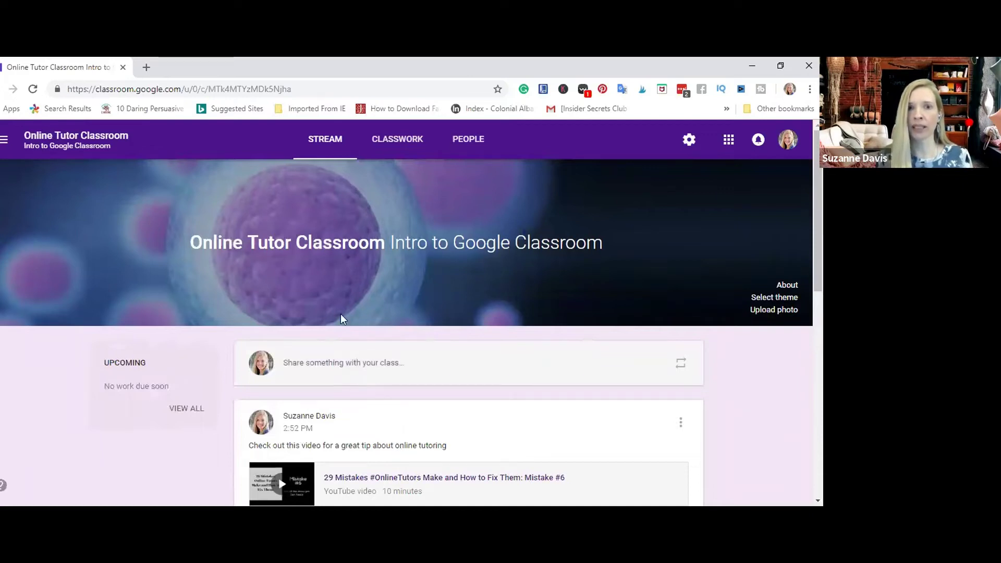
Switch to the Classwork page and show the + Create menu of new item types
{"action": "left_click", "coordinate": [396, 139]}
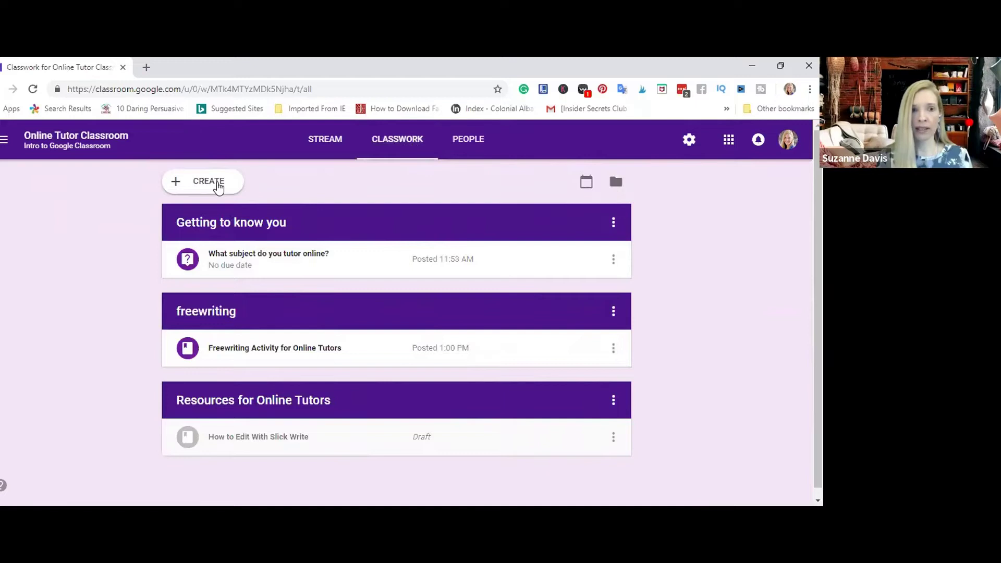
{"action": "left_click", "coordinate": [218, 185]}
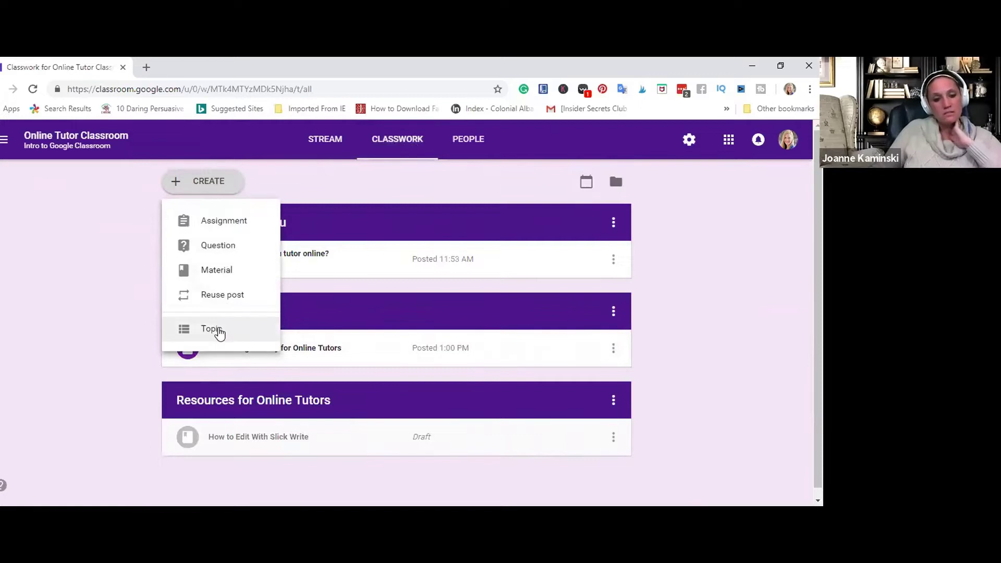
Create a new Classwork topic named 'Videos for online tutors'
{"action": "left_click", "coordinate": [218, 330]}
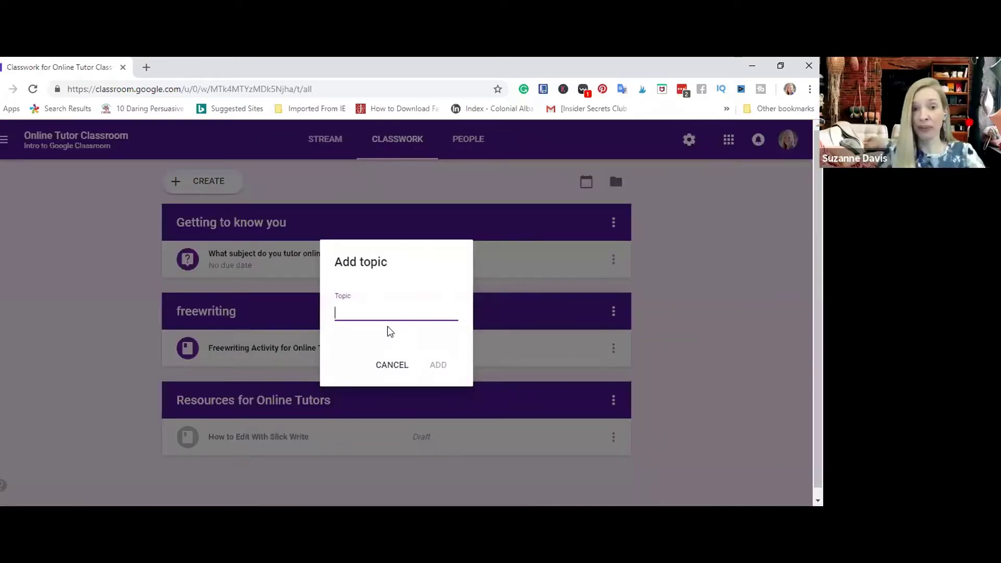
{"action": "type", "text": "Video"}
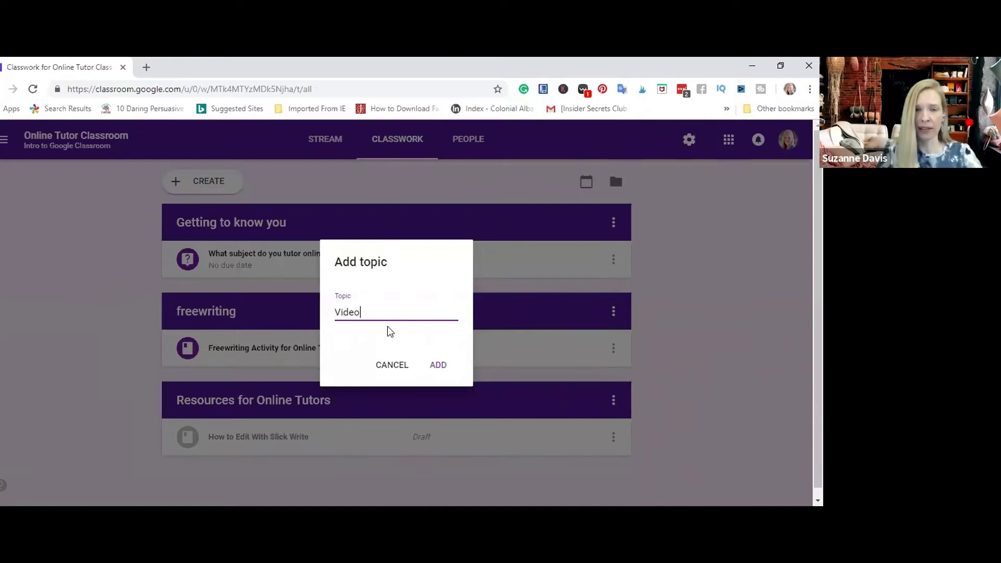
{"action": "type", "text": "s for o"}
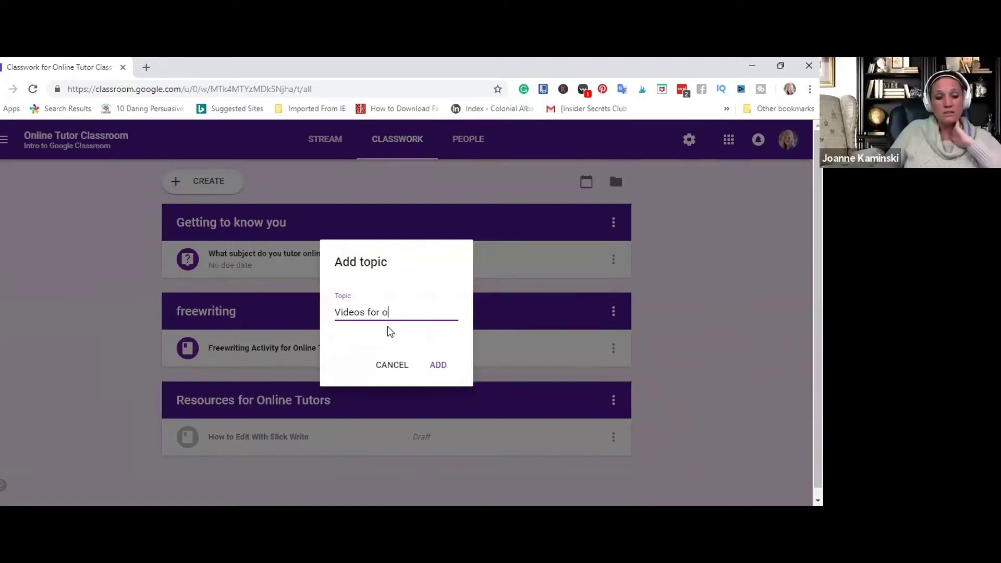
{"action": "type", "text": "nline tutors"}
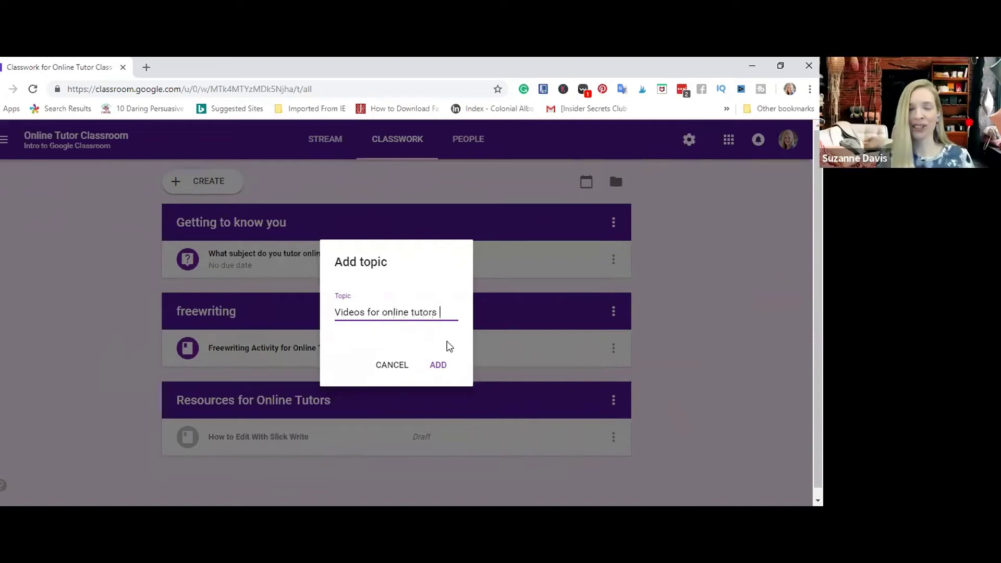
{"action": "left_click", "coordinate": [438, 365]}
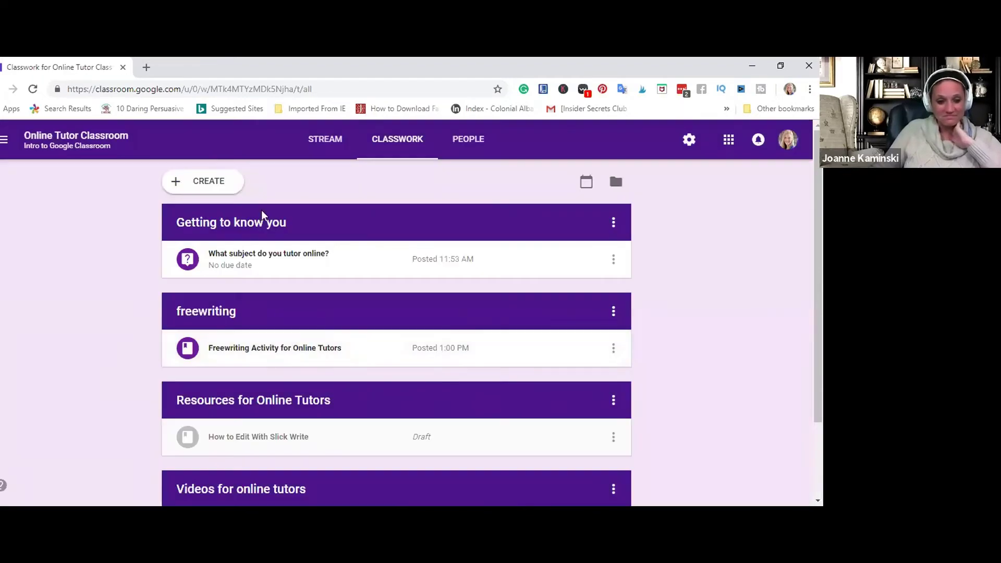
Move the Videos for online tutors topic up, above Resources for Online Tutors
{"action": "scroll", "coordinate": [311, 420], "scroll_direction": "down", "scroll_amount": 2}
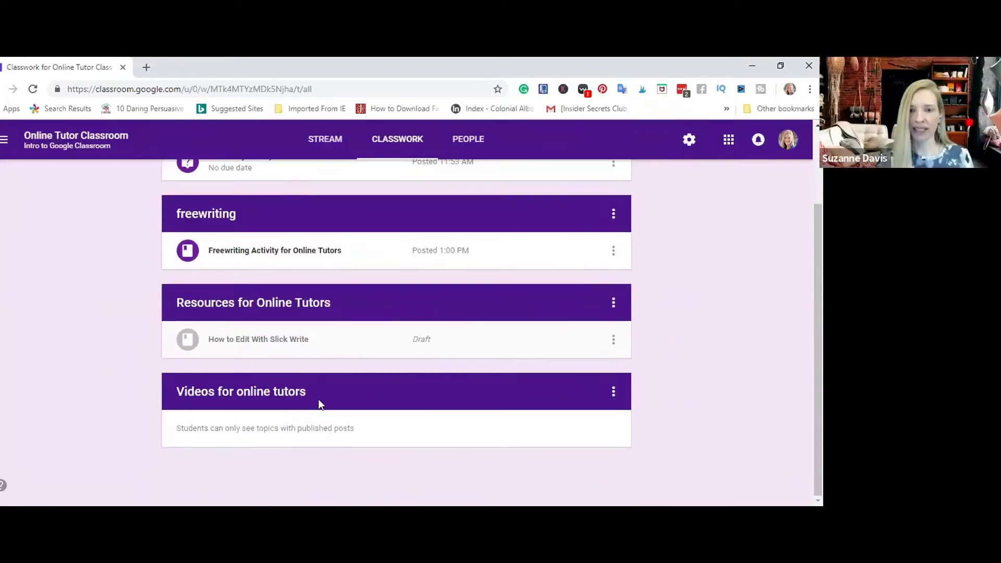
{"action": "left_click", "coordinate": [614, 392]}
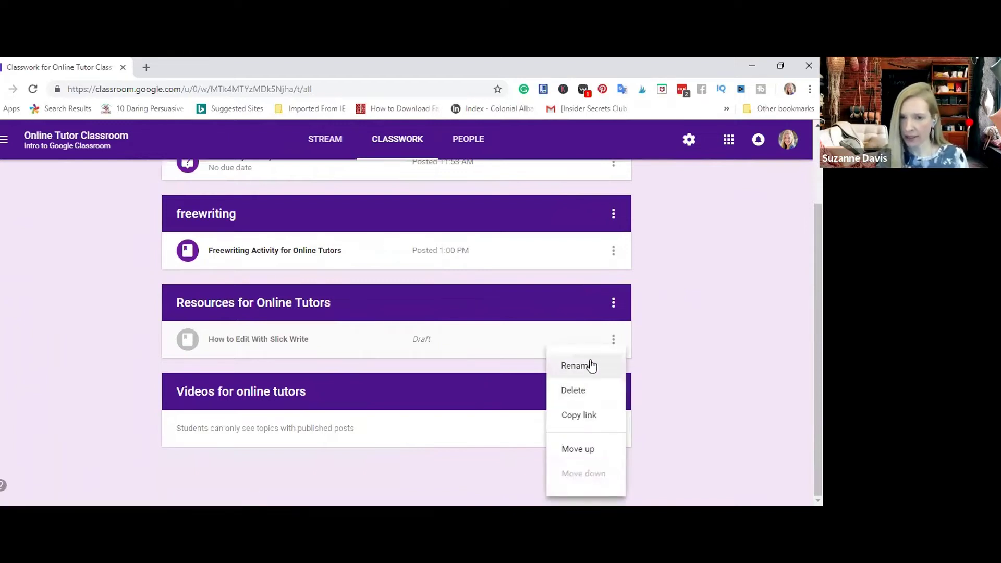
{"action": "left_click", "coordinate": [594, 451]}
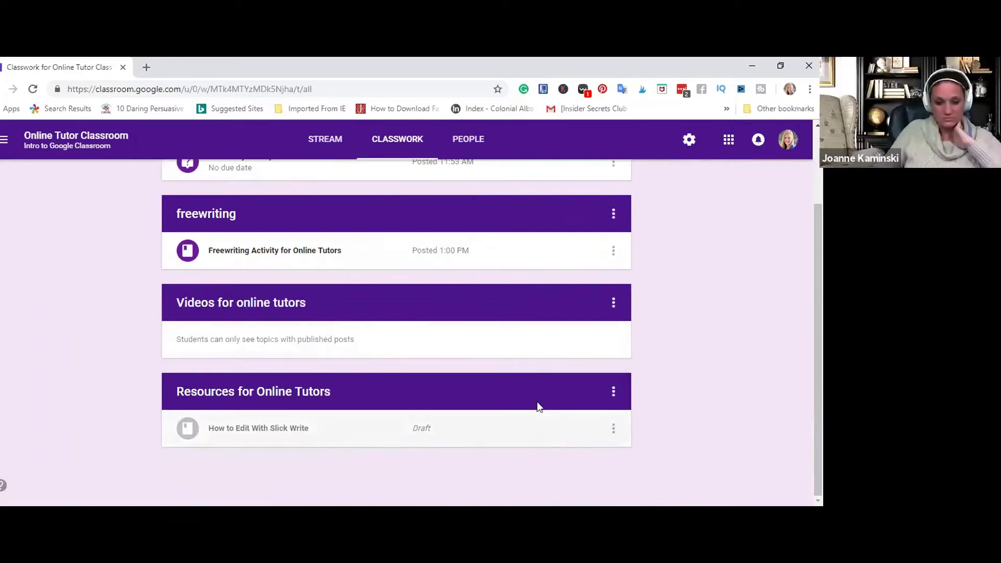
{"action": "scroll", "coordinate": [523, 395], "scroll_direction": "up", "scroll_amount": 3}
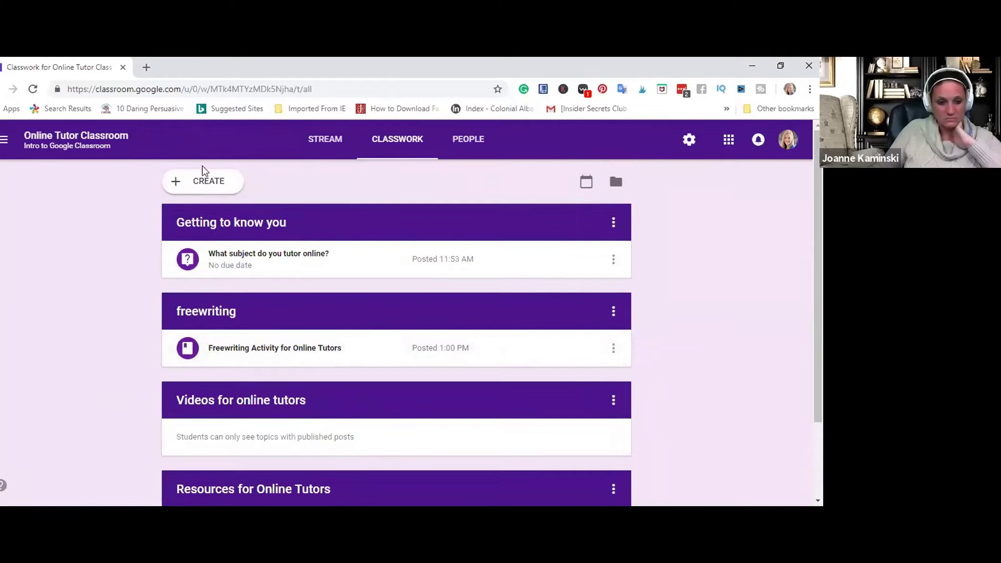
Create an assignment titled 'Check out one this online tutoring video about YouTube'
{"action": "left_click", "coordinate": [224, 188]}
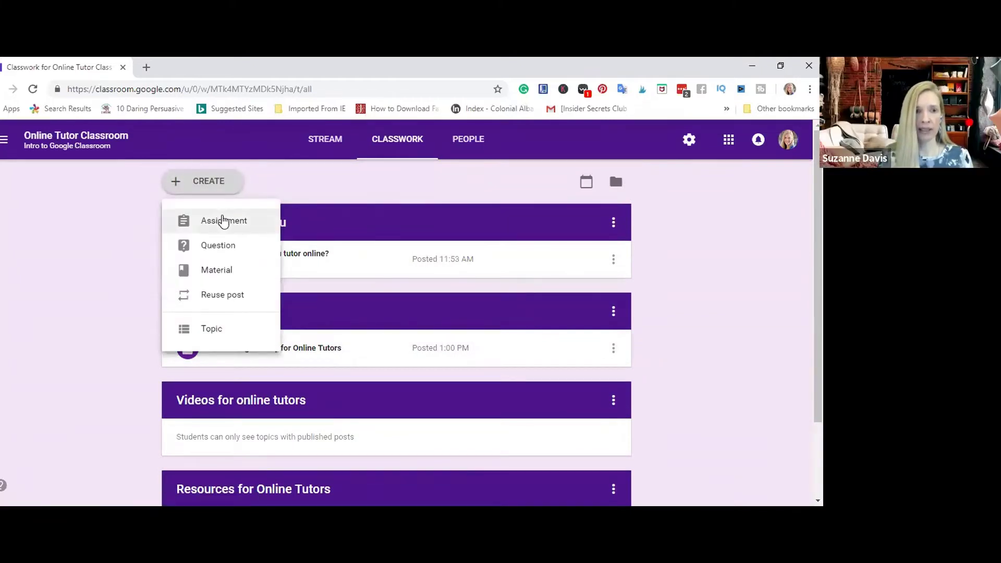
{"action": "left_click", "coordinate": [222, 223]}
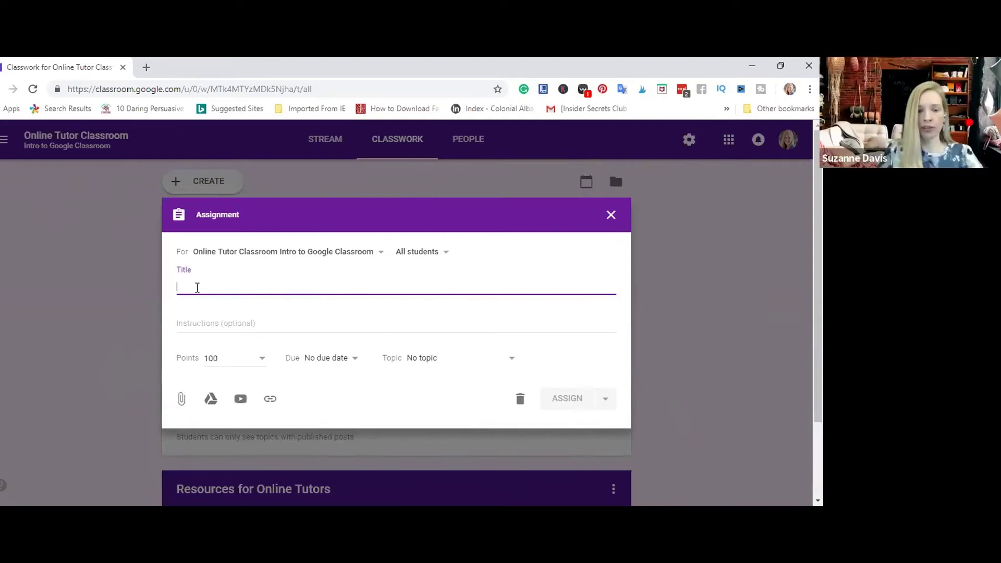
{"action": "type", "text": "Check"}
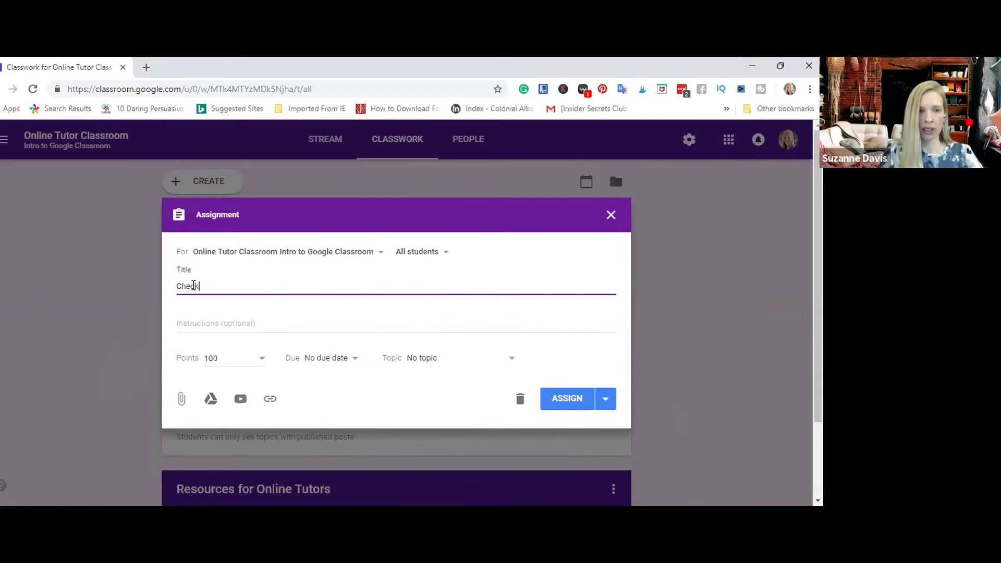
{"action": "type", "text": " out one "}
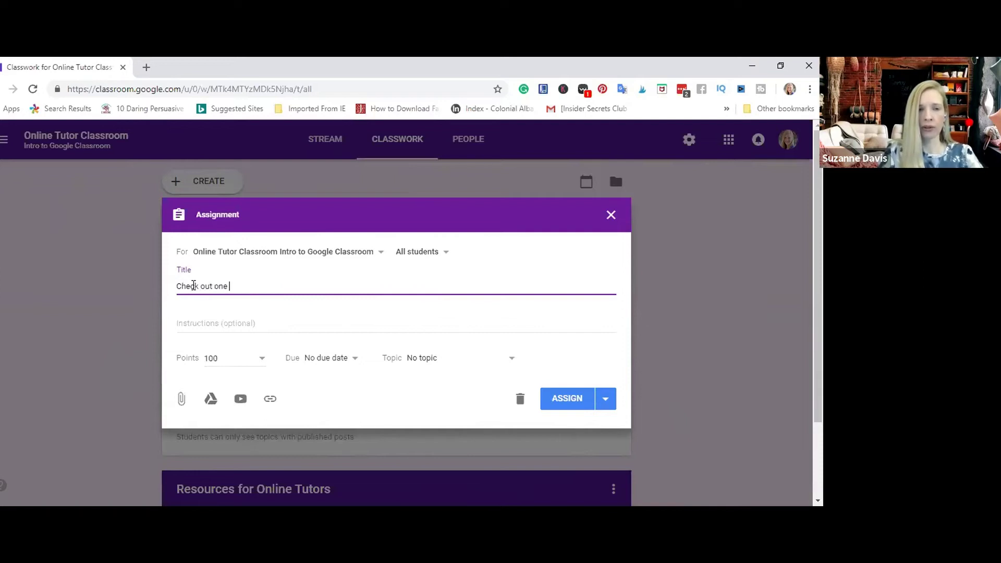
{"action": "type", "text": "of these on"}
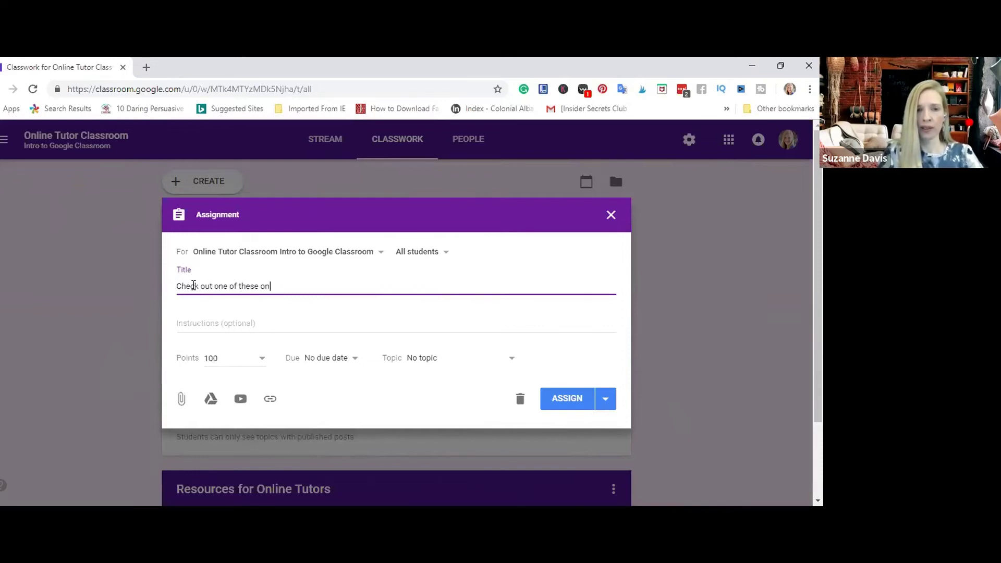
{"action": "type", "text": "li"}
{"action": "key", "text": "BackSpace"}
{"action": "key", "text": "BackSpace"}
{"action": "key", "text": "BackSpace"}
{"action": "key", "text": "BackSpace"}
{"action": "key", "text": "BackSpace"}
{"action": "key", "text": "BackSpace"}
{"action": "key", "text": "BackSpace"}
{"action": "key", "text": "BackSpace"}
{"action": "key", "text": "BackSpace"}
{"action": "key", "text": "BackSpace"}
{"action": "key", "text": "BackSpace"}
{"action": "key", "text": "BackSpace"}
{"action": "key", "text": "BackSpace"}
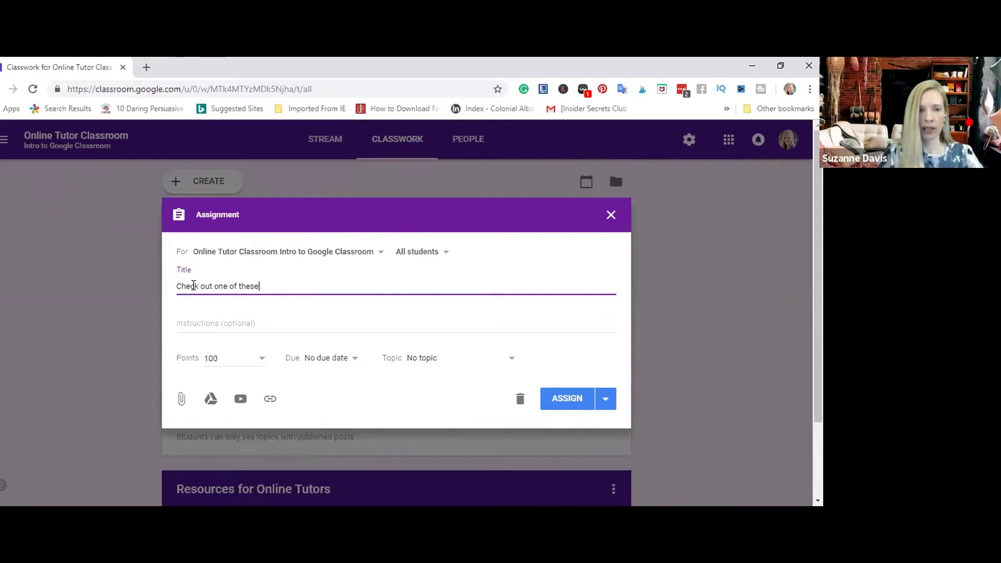
{"action": "type", "text": "th"}
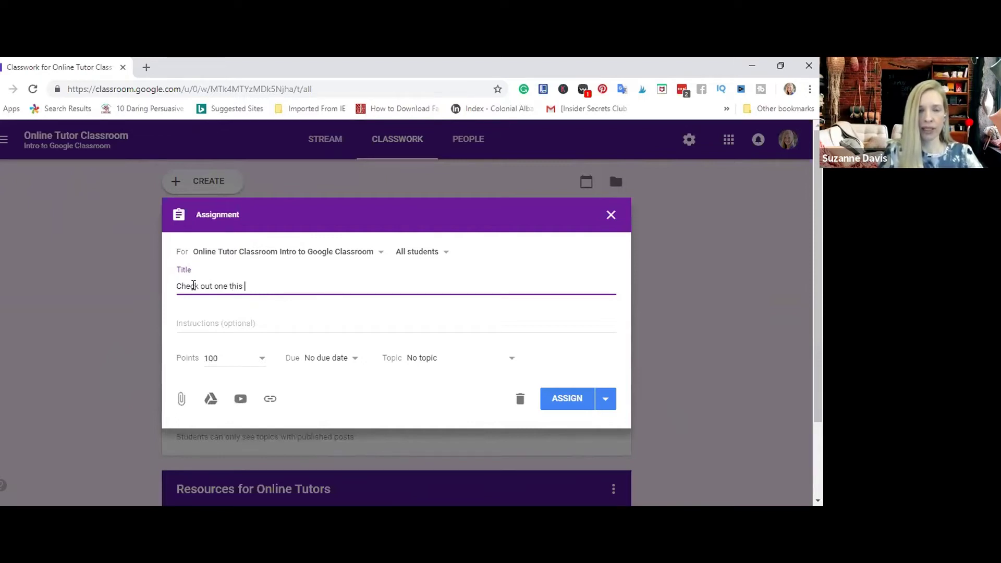
{"action": "type", "text": "is onl"}
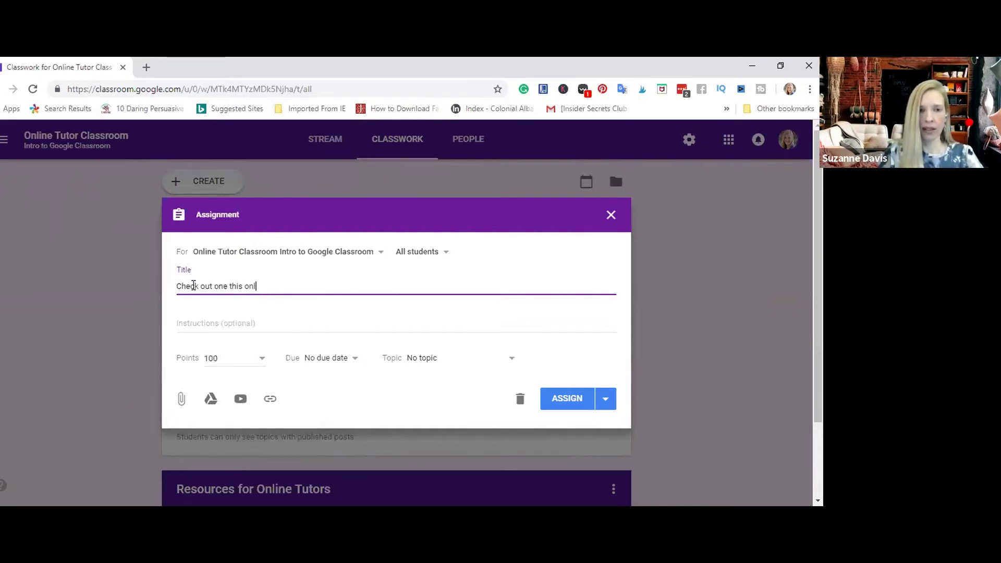
{"action": "type", "text": "ine tutori"}
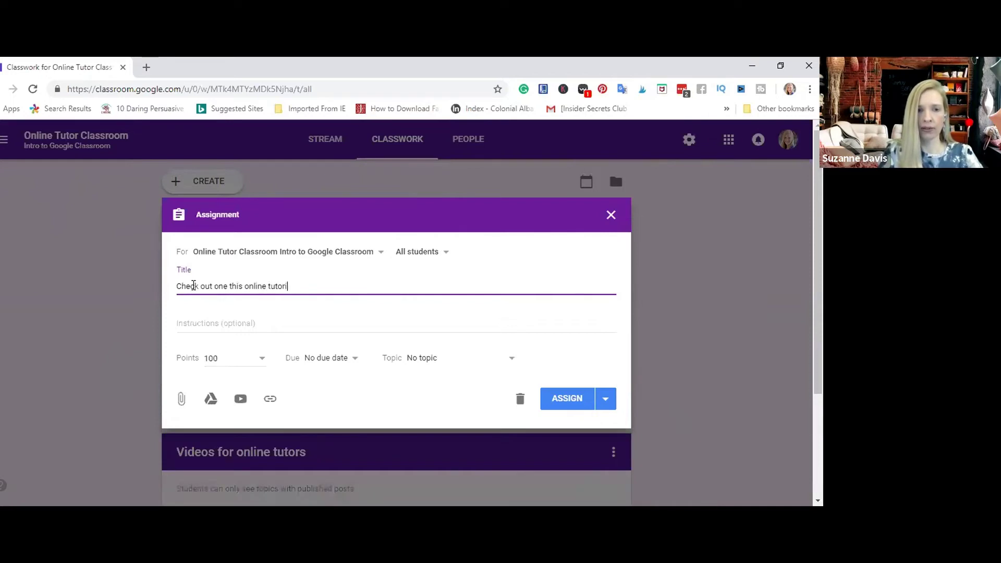
{"action": "type", "text": "ng video about Yo"}
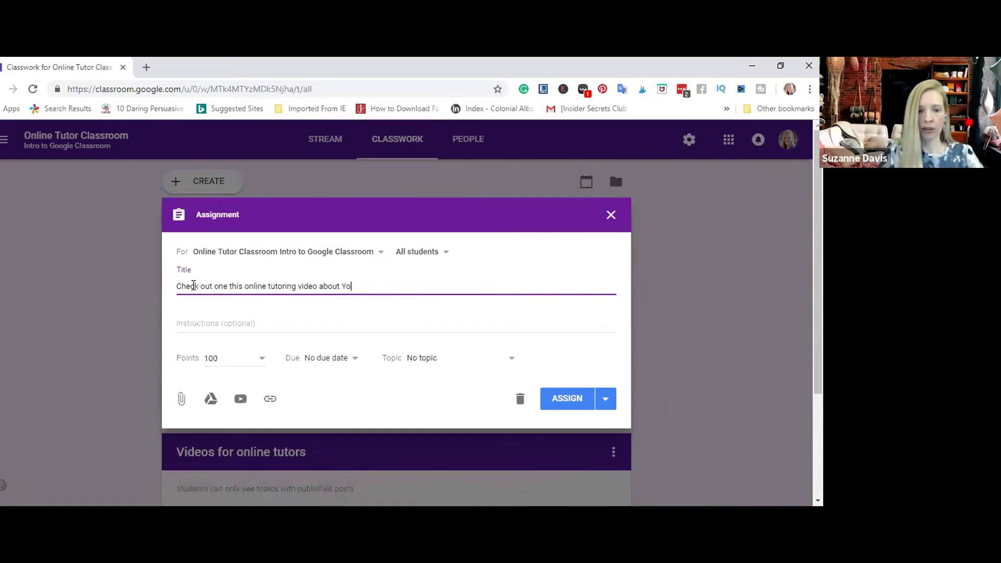
{"action": "type", "text": "uTu"}
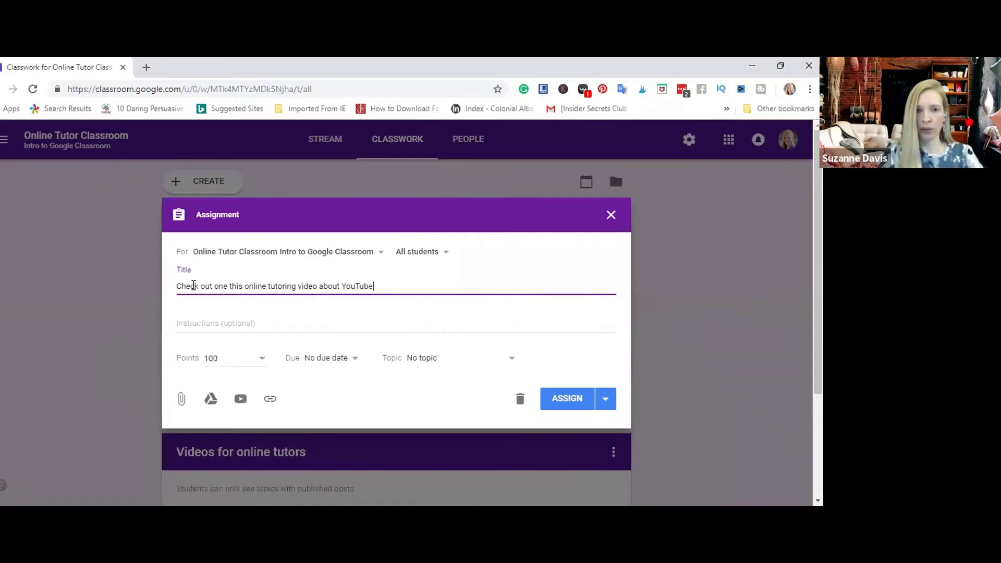
{"action": "type", "text": "be"}
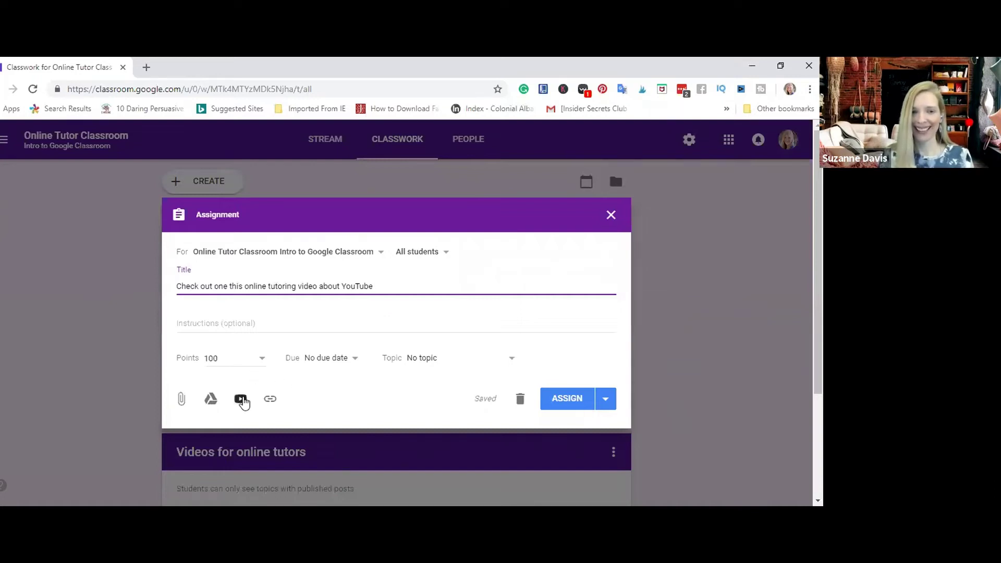
Search YouTube for '3 YouTube Mistakes Online Tutors Make' and attach the Top 3 Youtube Mistakes video
{"action": "left_click", "coordinate": [242, 399]}
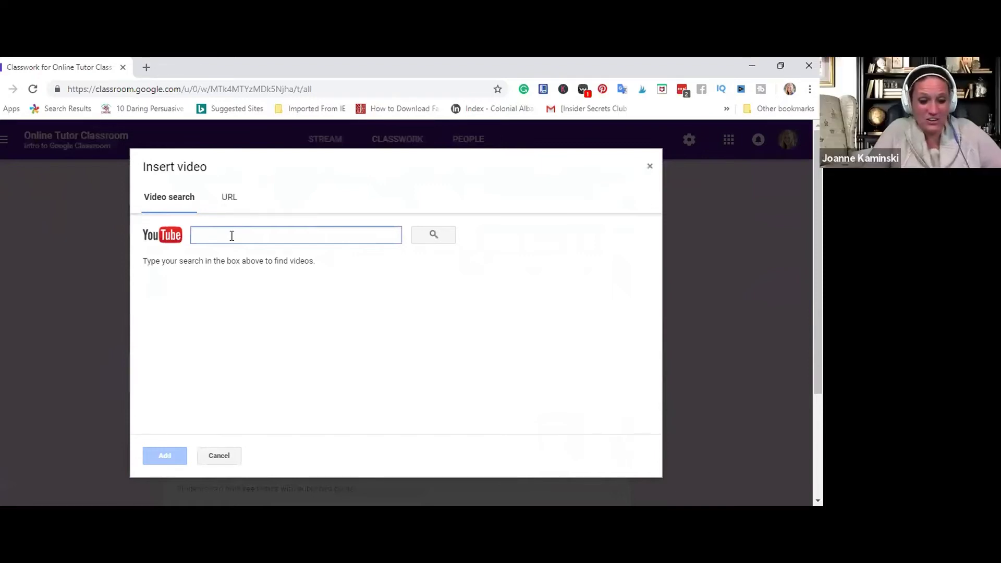
{"action": "type", "text": "3 You"}
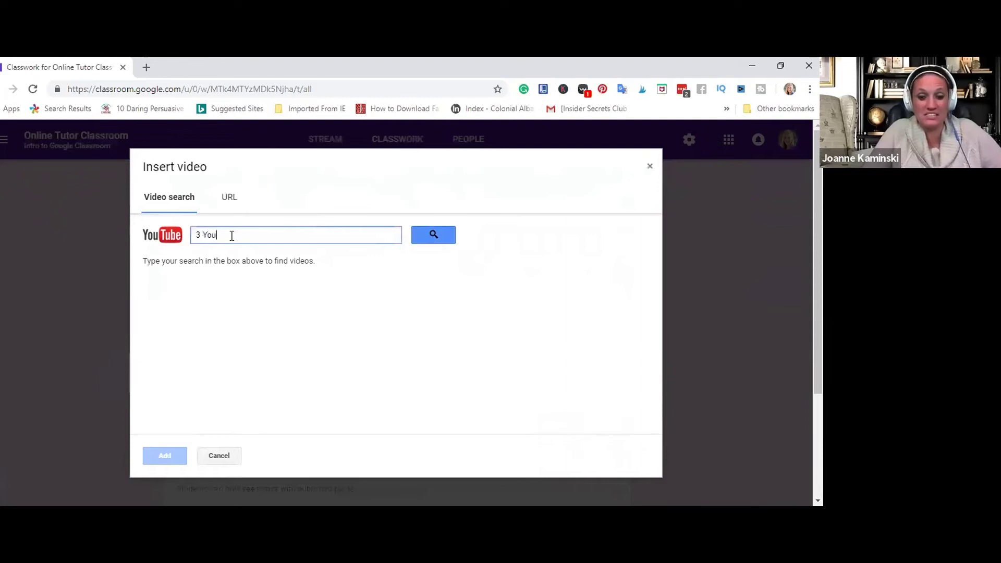
{"action": "type", "text": "Tube "}
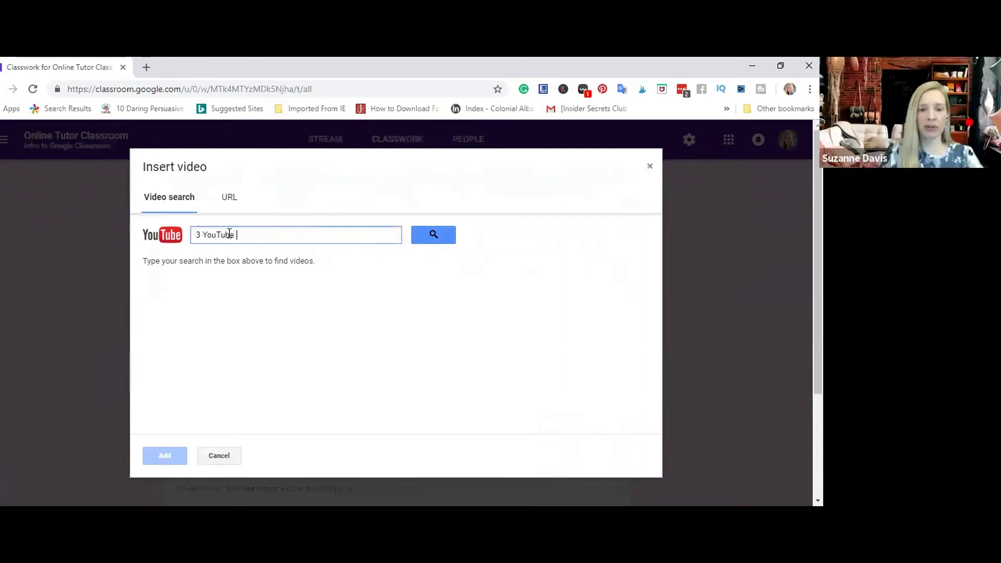
{"action": "type", "text": "Mistake"}
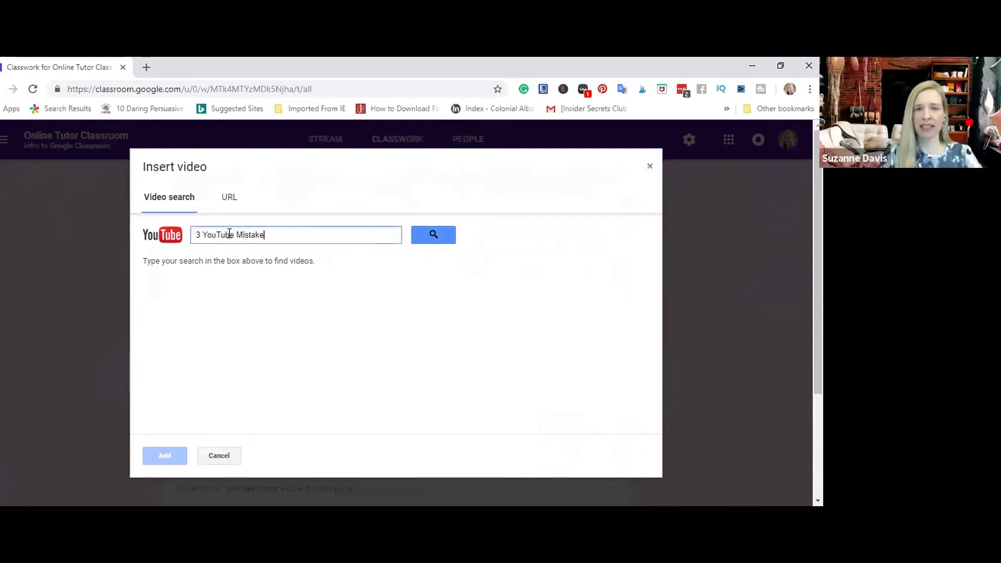
{"action": "type", "text": "s Onl"}
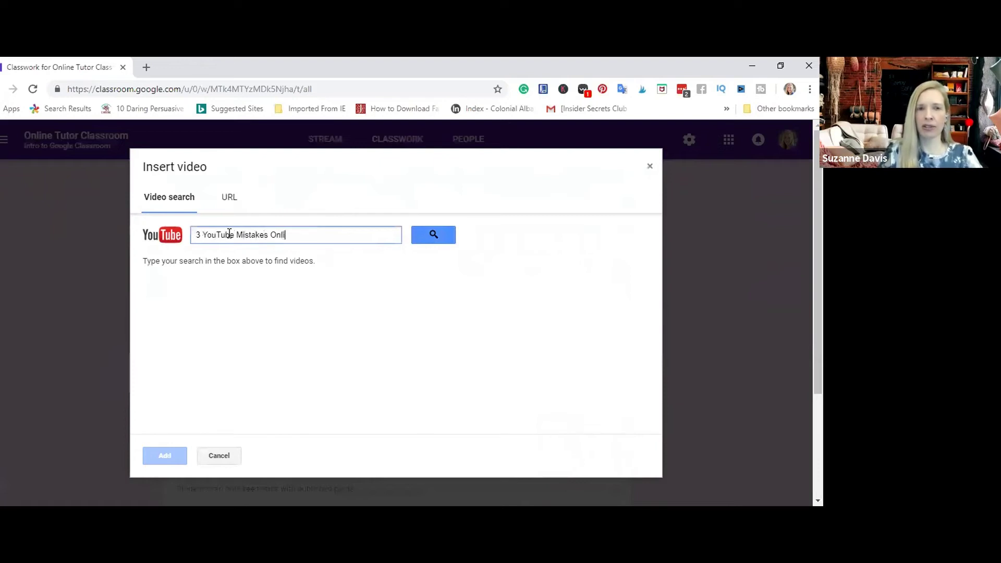
{"action": "type", "text": "ine"}
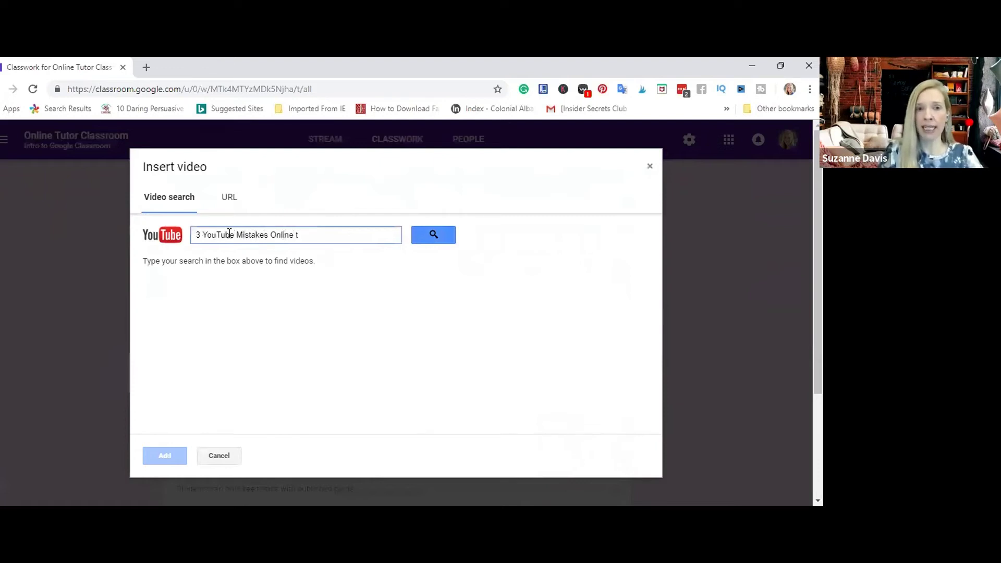
{"action": "type", "text": " Tuto"}
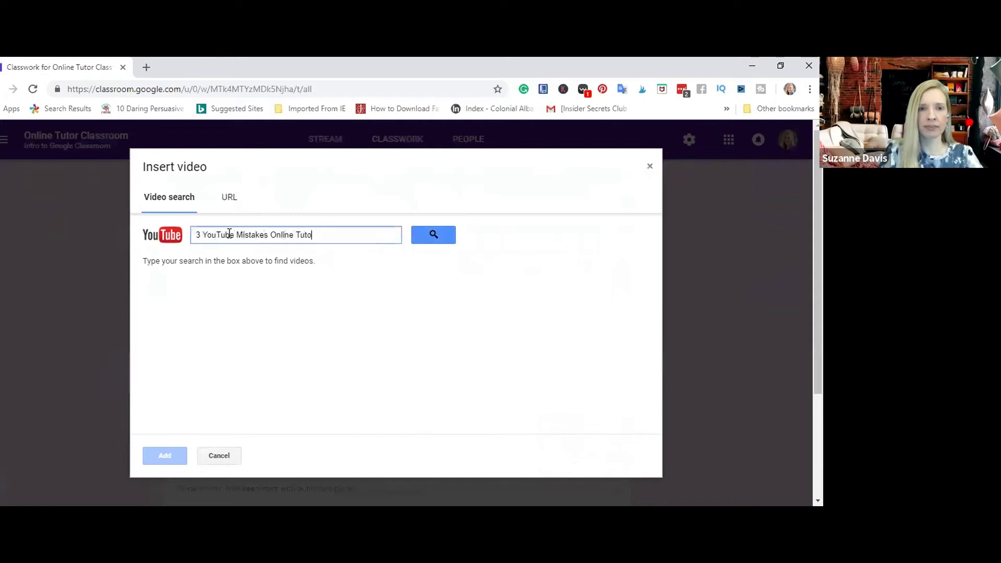
{"action": "type", "text": "rs Make"}
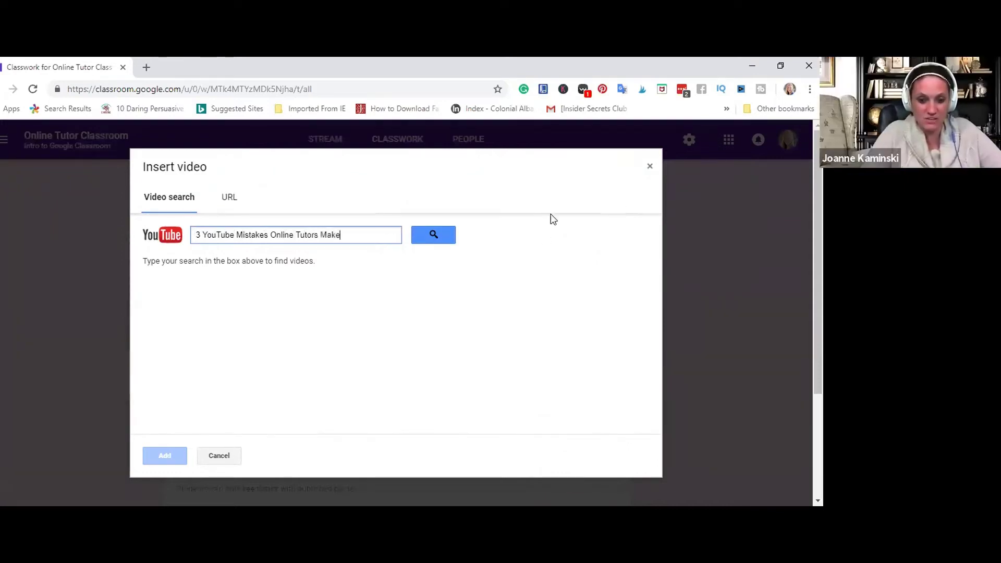
{"action": "left_click", "coordinate": [419, 236]}
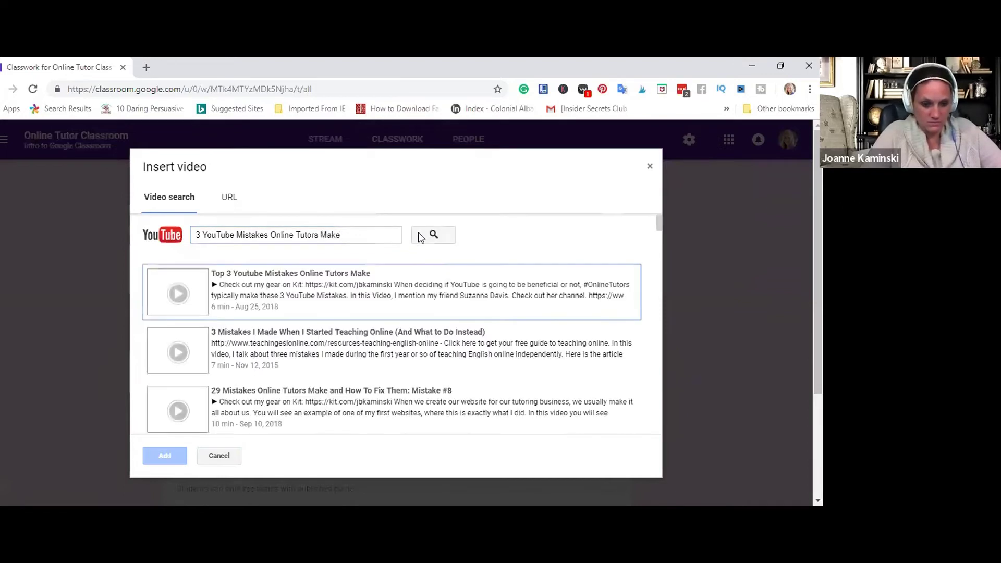
{"action": "left_click", "coordinate": [295, 277]}
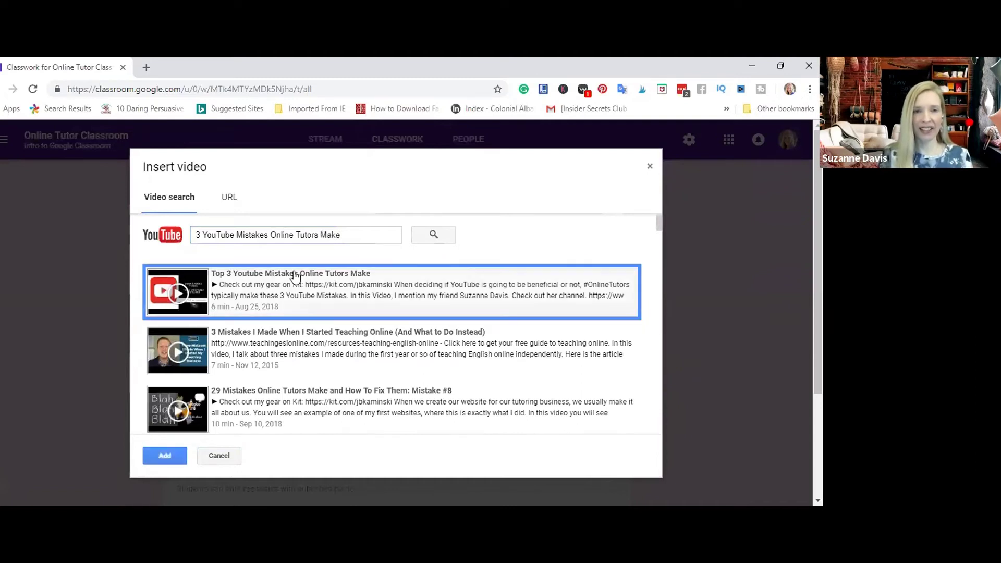
{"action": "left_click", "coordinate": [168, 455]}
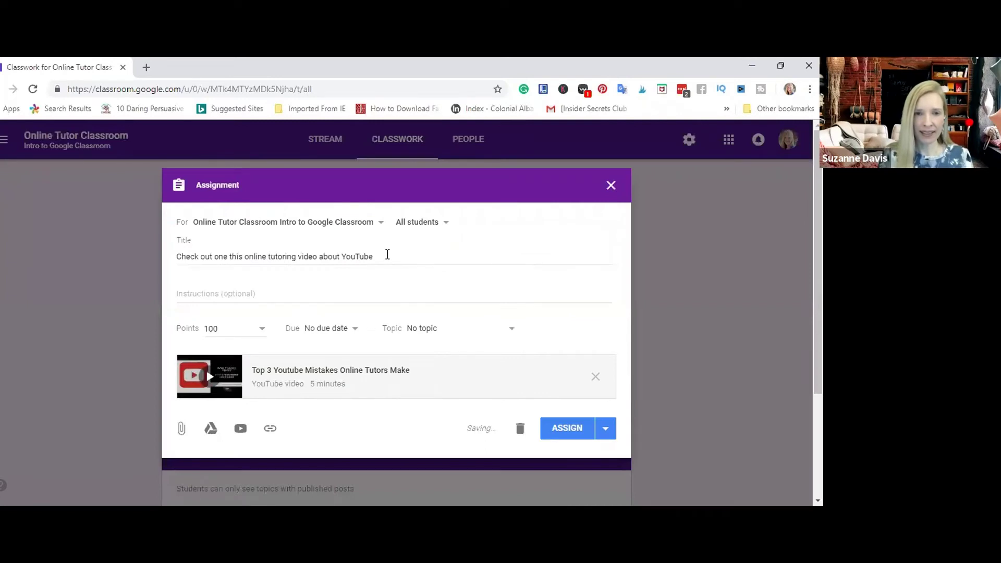
Append 'Comment on what you like best in this video' to the assignment title
{"action": "left_click", "coordinate": [387, 252]}
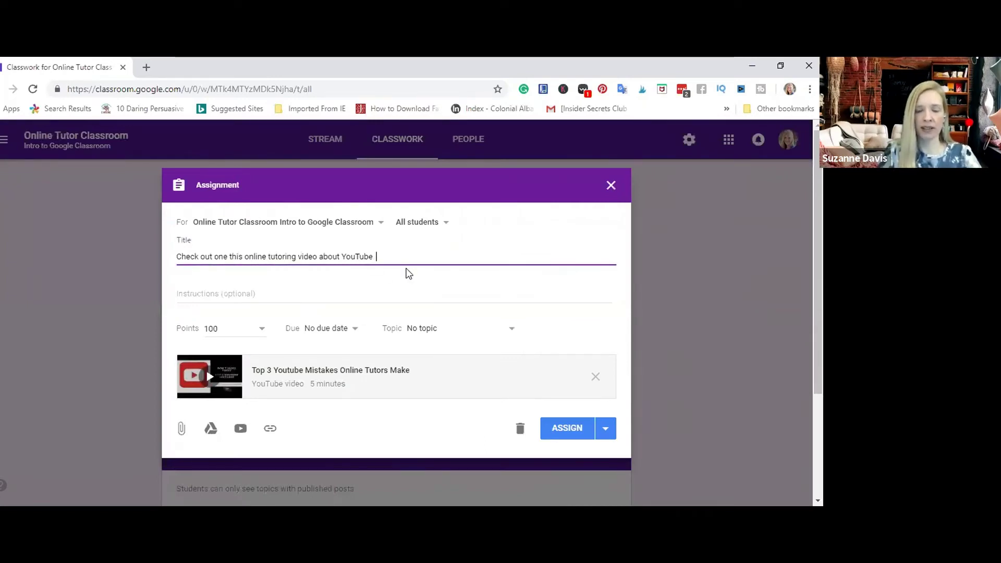
{"action": "type", "text": "Comme"}
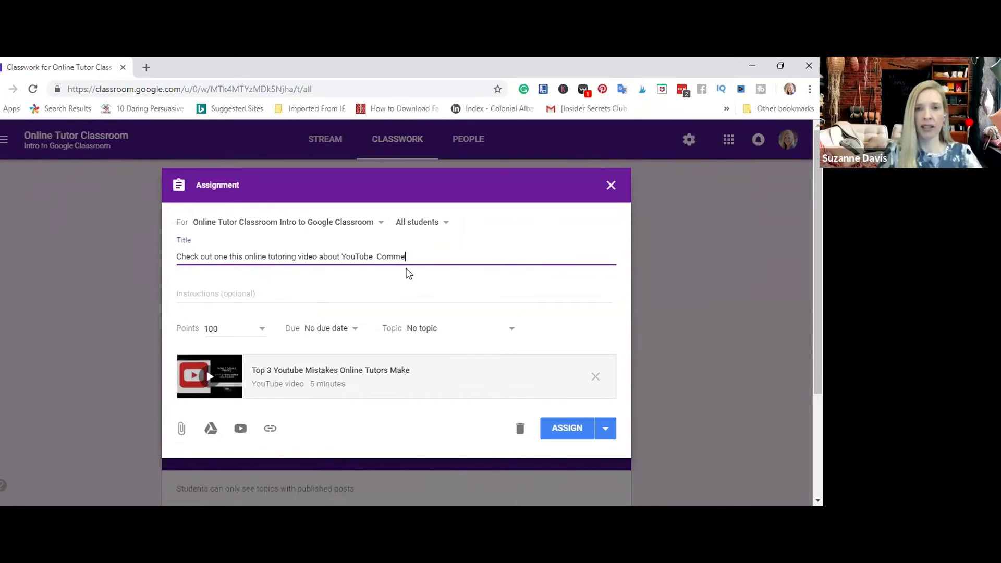
{"action": "type", "text": "nt on"}
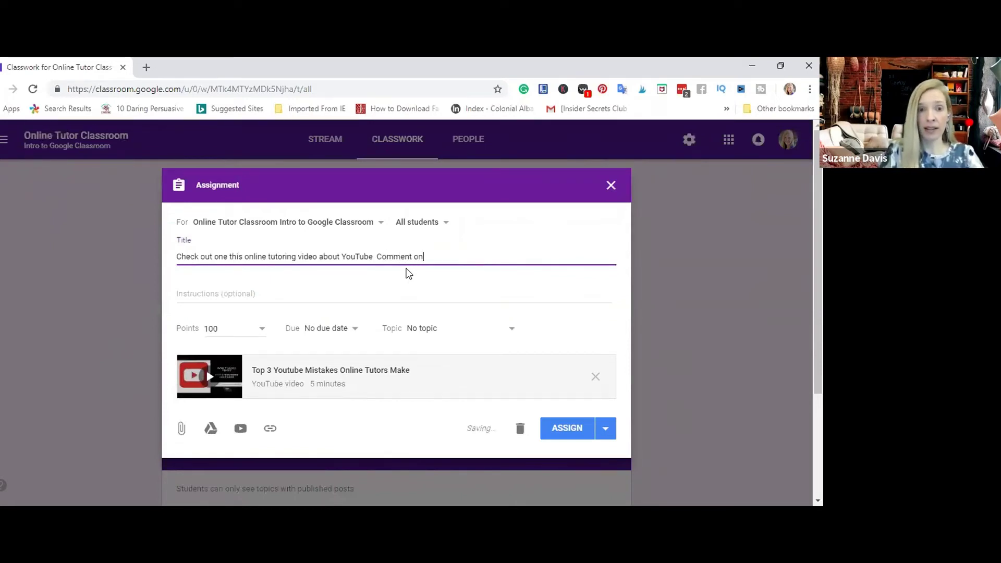
{"action": "type", "text": " what y"}
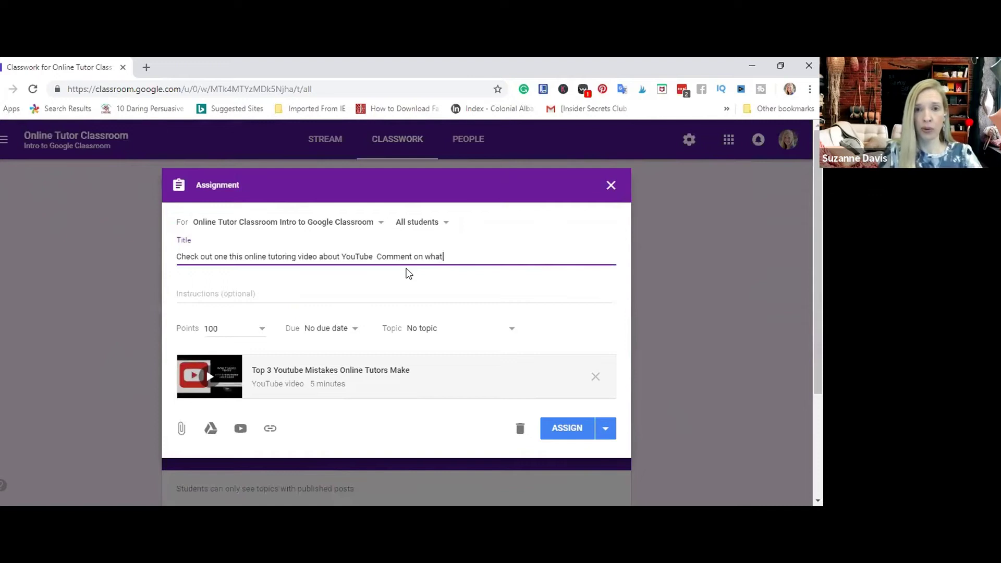
{"action": "key", "text": "BackSpace"}
{"action": "key", "text": "BackSpace"}
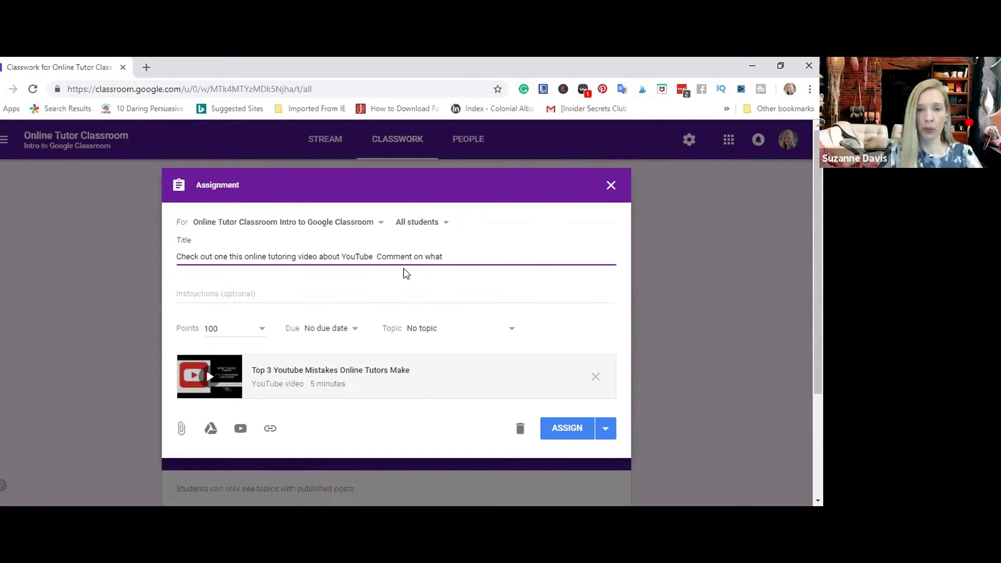
{"action": "type", "text": "you "}
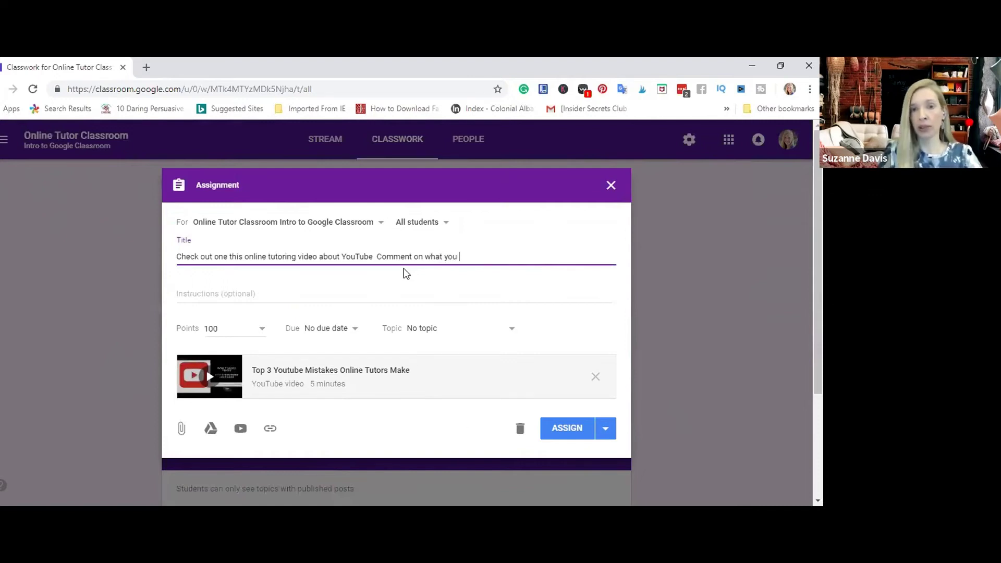
{"action": "type", "text": "like be"}
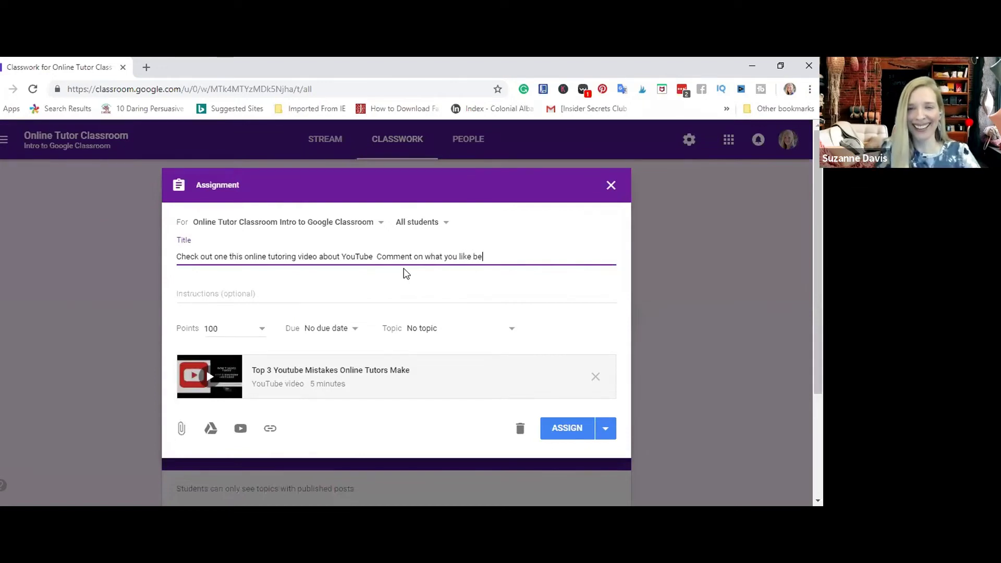
{"action": "type", "text": "st in t"}
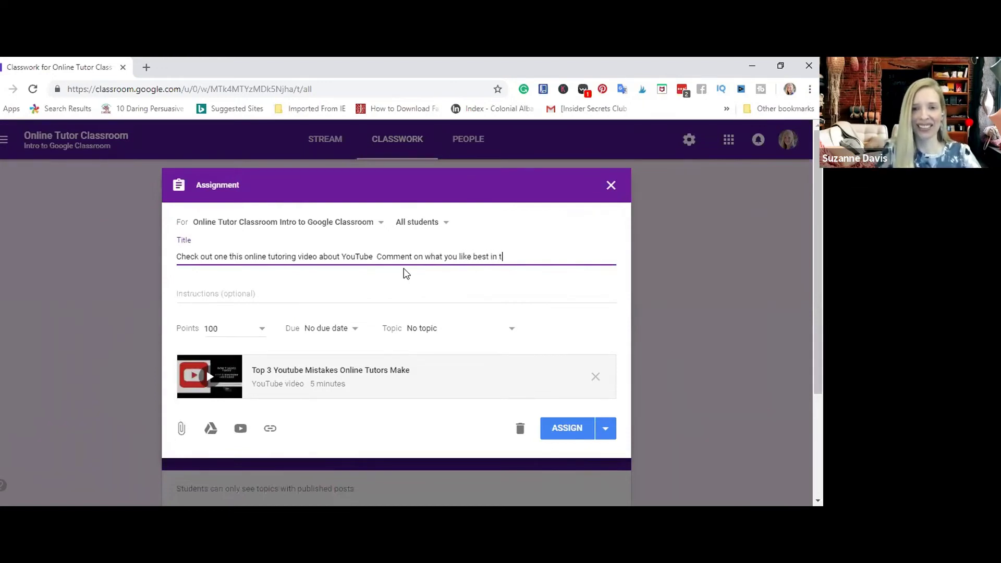
{"action": "type", "text": "his video"}
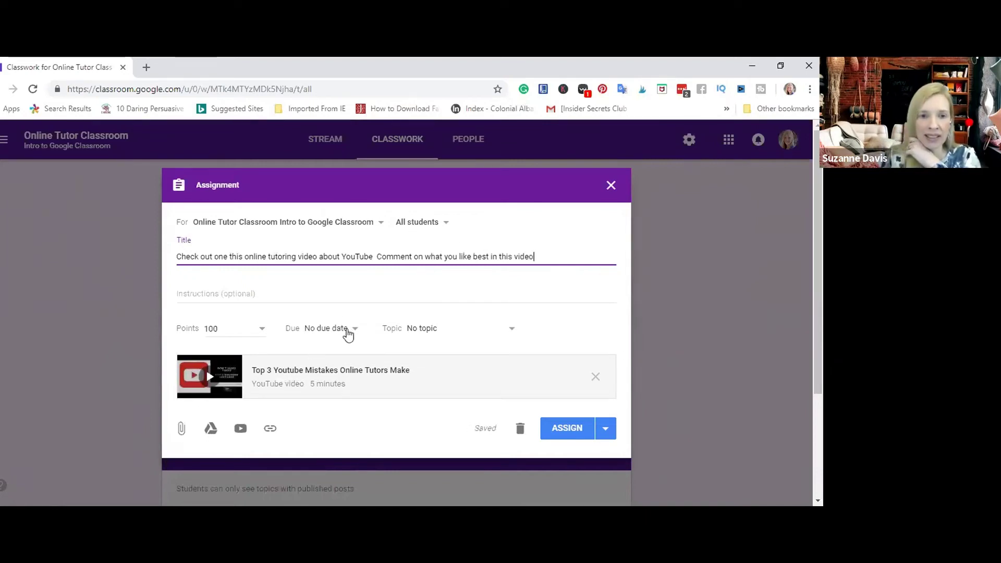
Set Points to Ungraded, keep No due date, and choose the Videos for online tutors topic
{"action": "left_click", "coordinate": [264, 331]}
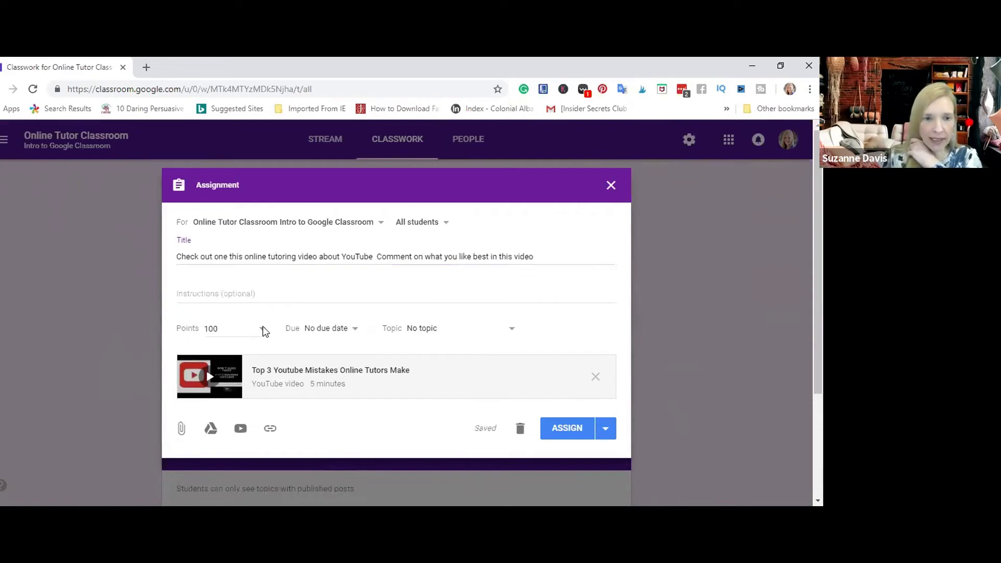
{"action": "left_click", "coordinate": [263, 329]}
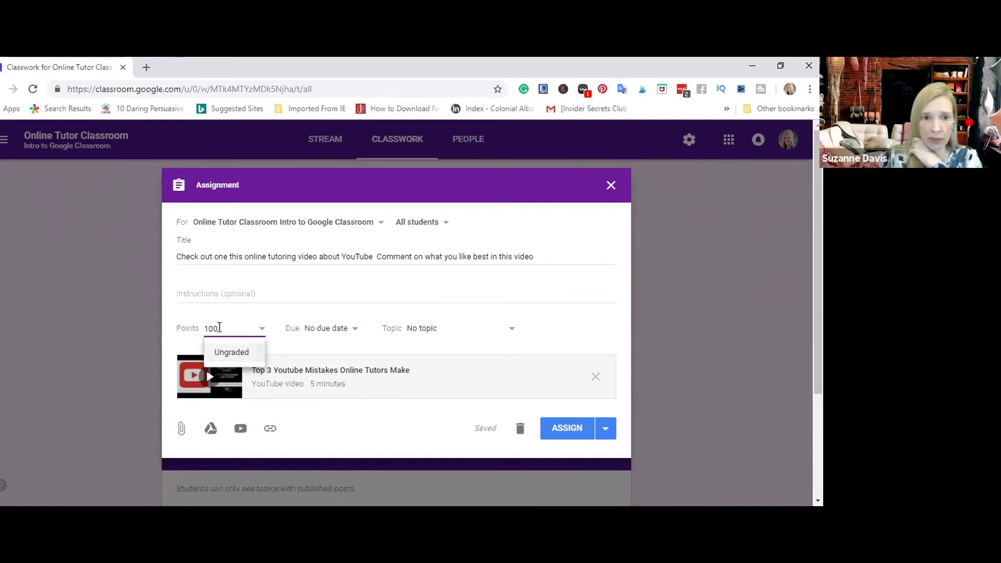
{"action": "left_click", "coordinate": [239, 353]}
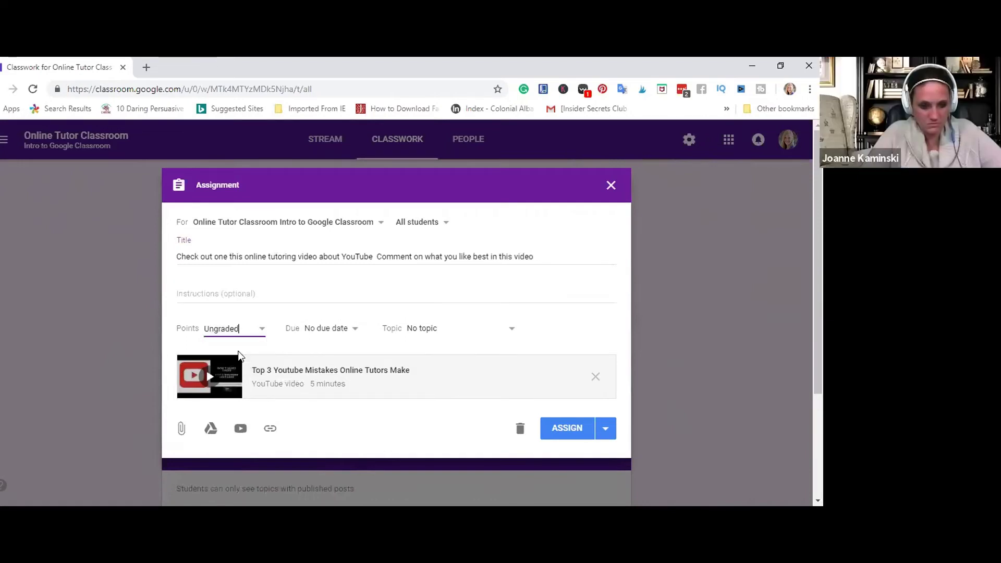
{"action": "left_click", "coordinate": [352, 328]}
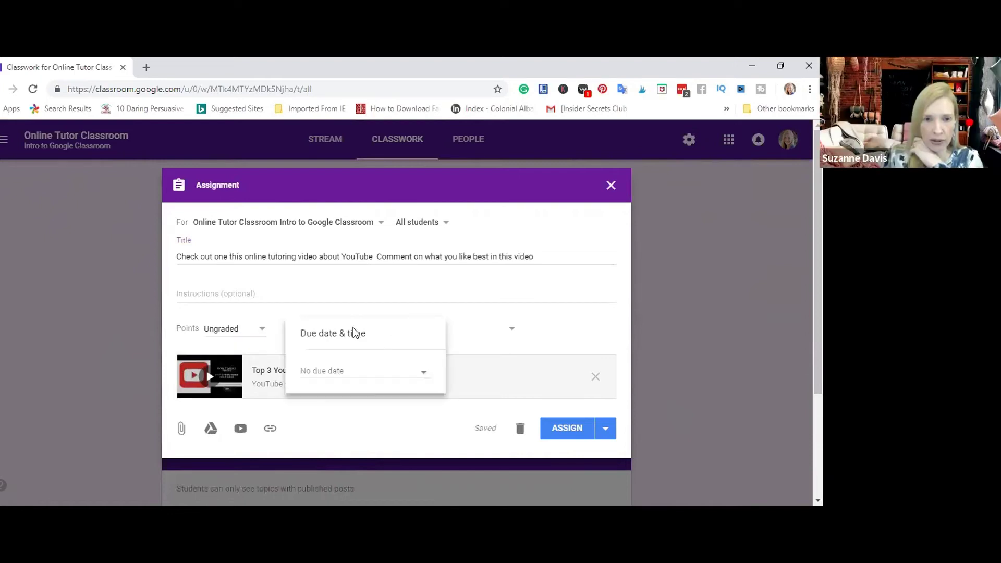
{"action": "left_click", "coordinate": [464, 299]}
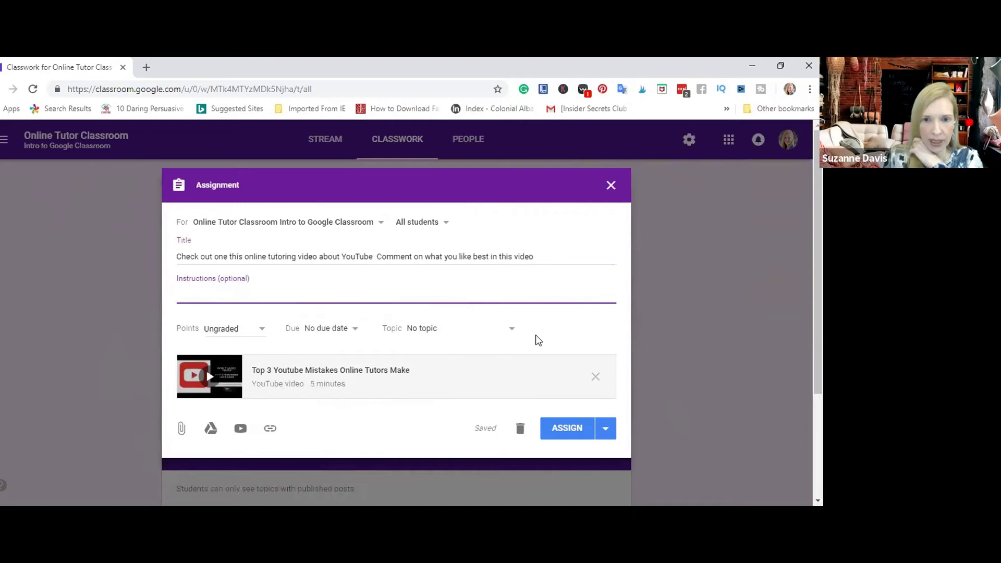
{"action": "left_click", "coordinate": [453, 335]}
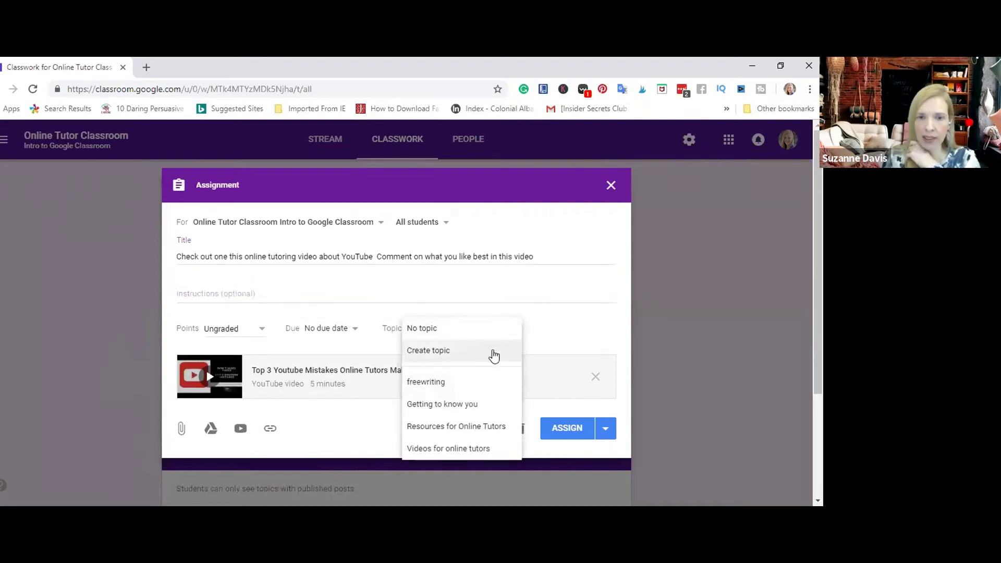
{"action": "left_click", "coordinate": [461, 452]}
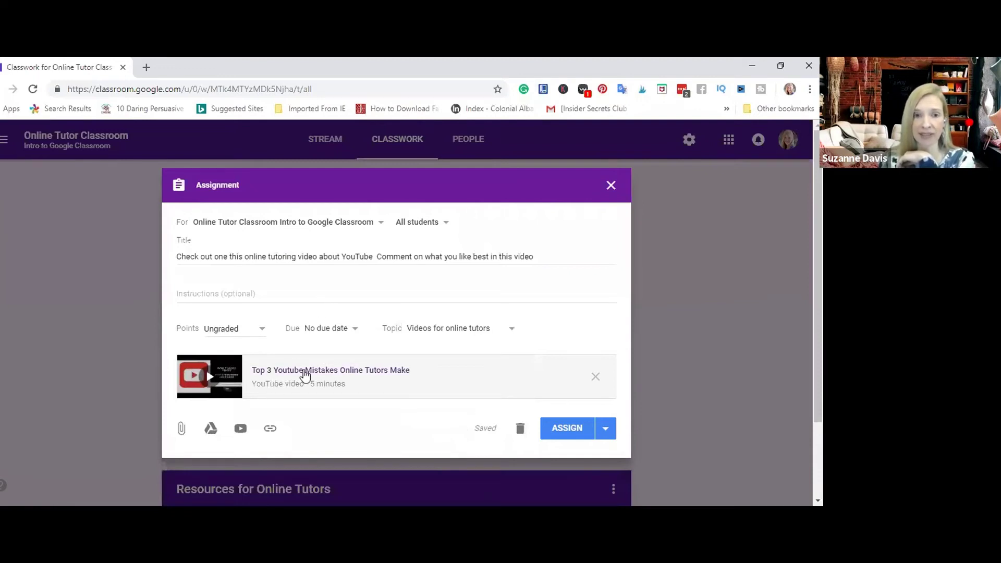
Look over the Assign posting options without choosing one, and check the assignment title
{"action": "left_click", "coordinate": [608, 432]}
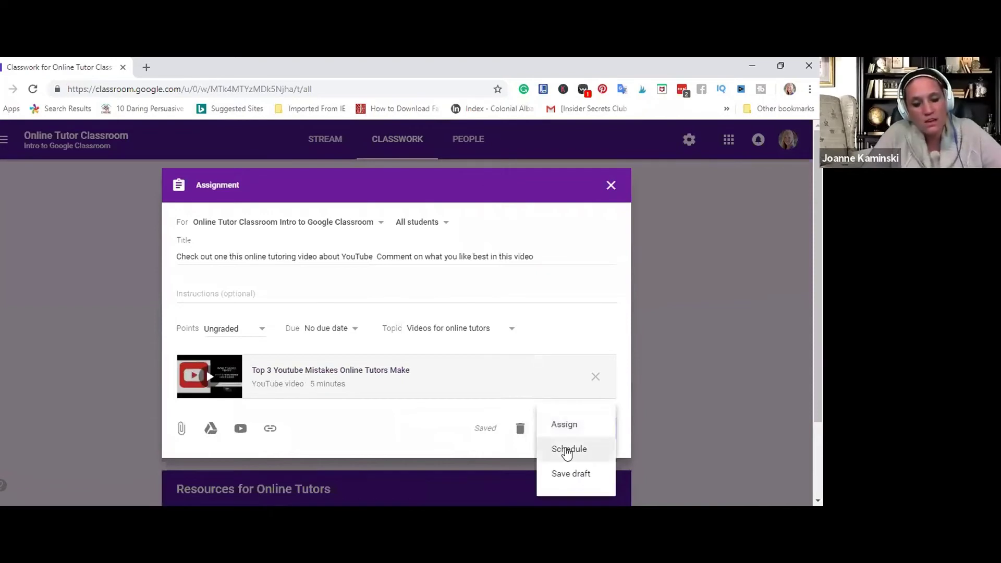
{"action": "left_click", "coordinate": [234, 239]}
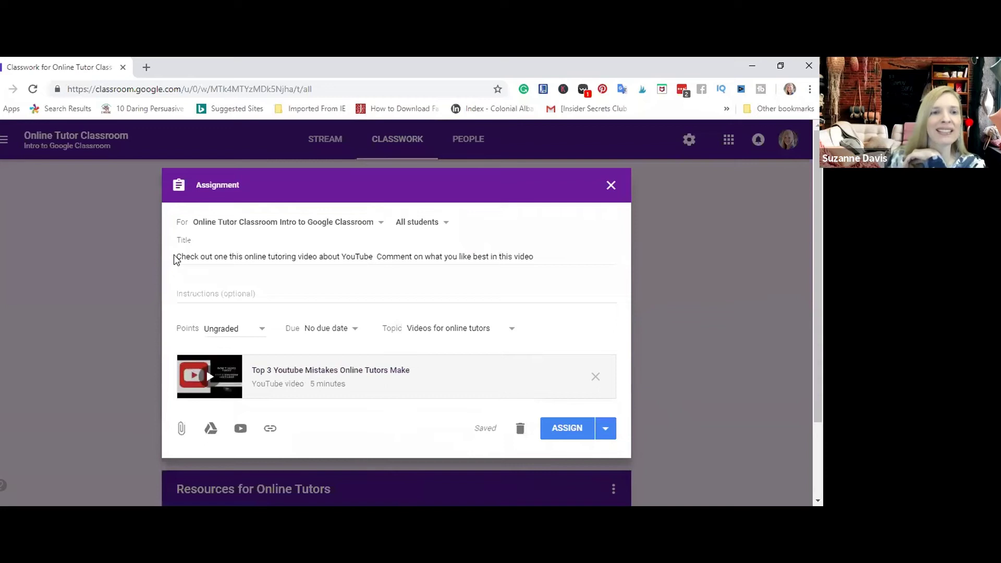
{"action": "left_click_drag", "start_coordinate": [177, 257], "coordinate": [542, 246]}
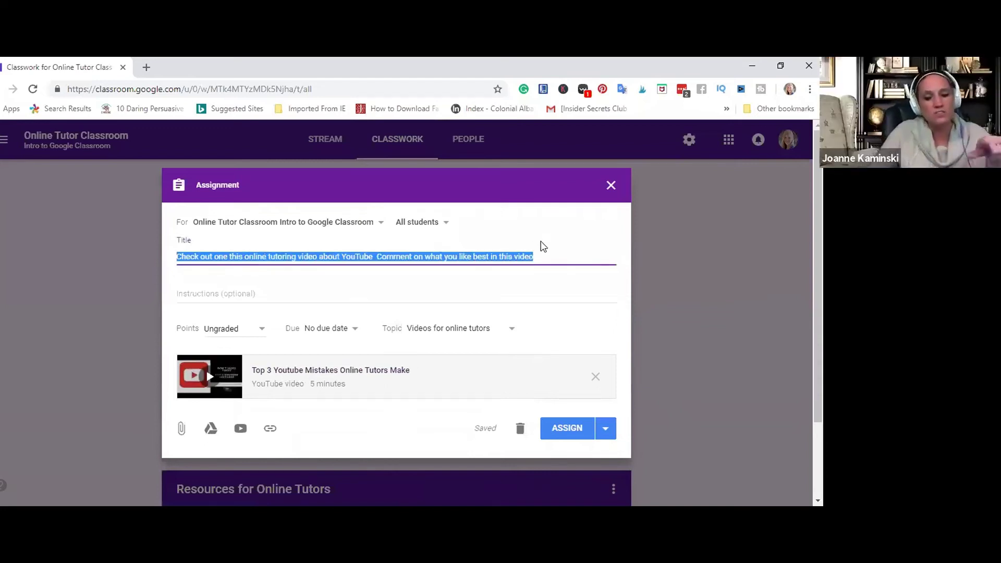
{"action": "left_click", "coordinate": [540, 241]}
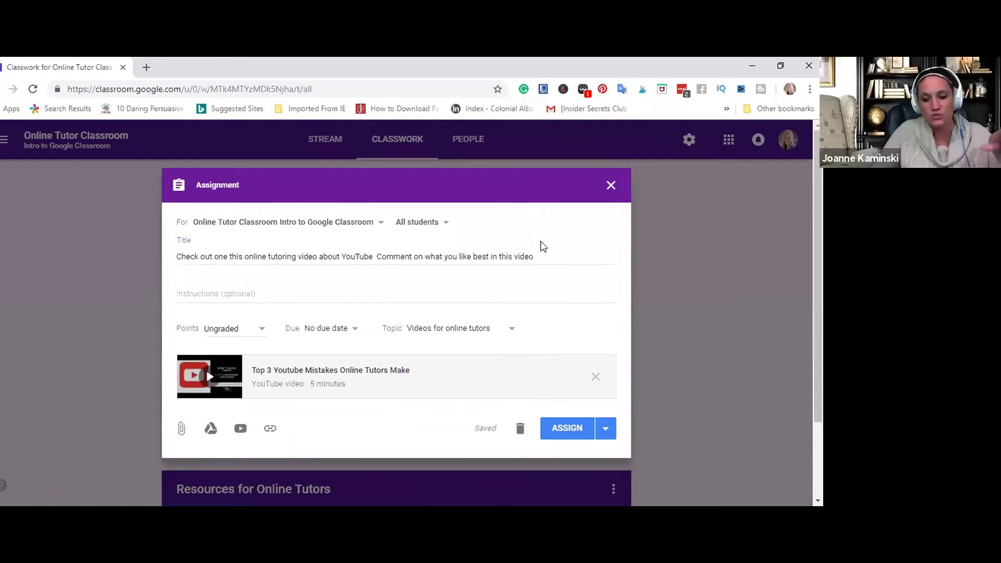
Remove pasted text from the Instructions so it is empty, then select the whole title
{"action": "left_click", "coordinate": [237, 290]}
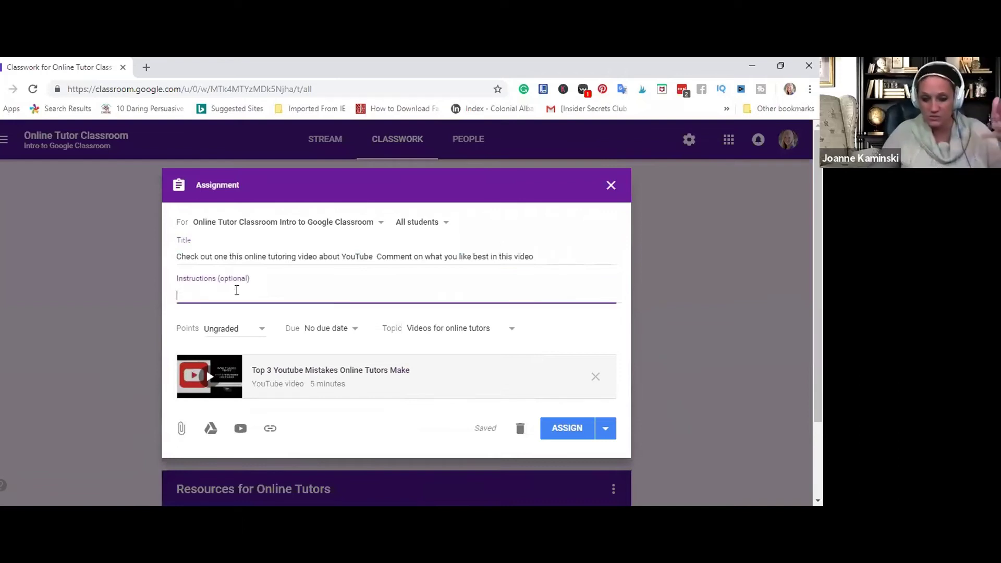
{"action": "key", "text": "ctrl+v"}
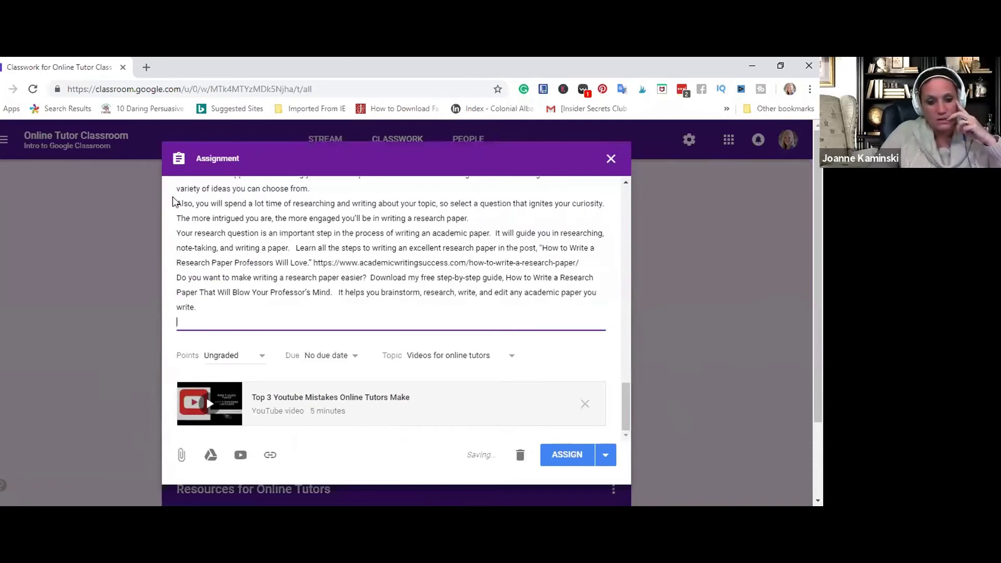
{"action": "left_click_drag", "start_coordinate": [180, 203], "coordinate": [292, 311]}
{"action": "key", "text": "BackSpace"}
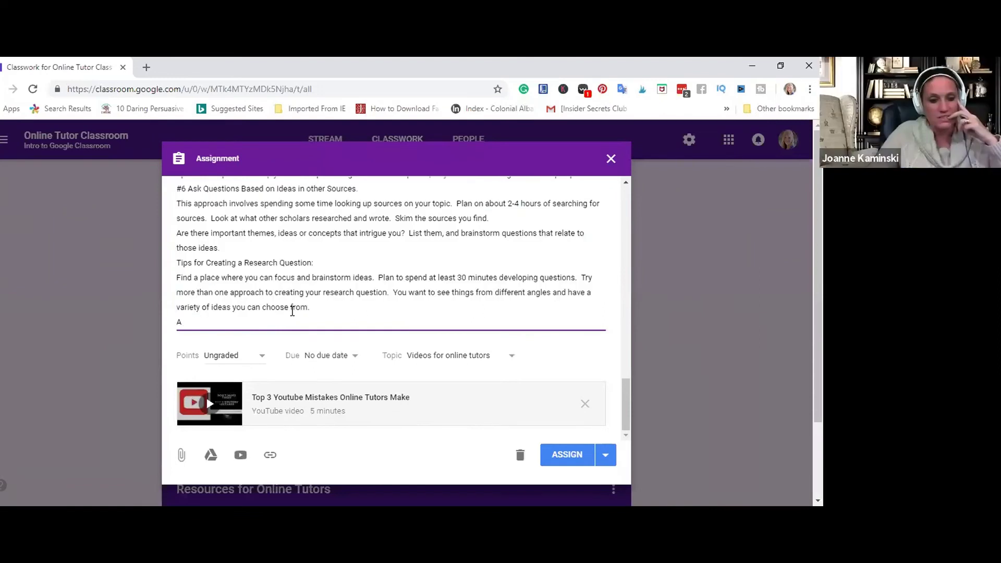
{"action": "scroll", "coordinate": [258, 251], "scroll_direction": "up", "scroll_amount": 10}
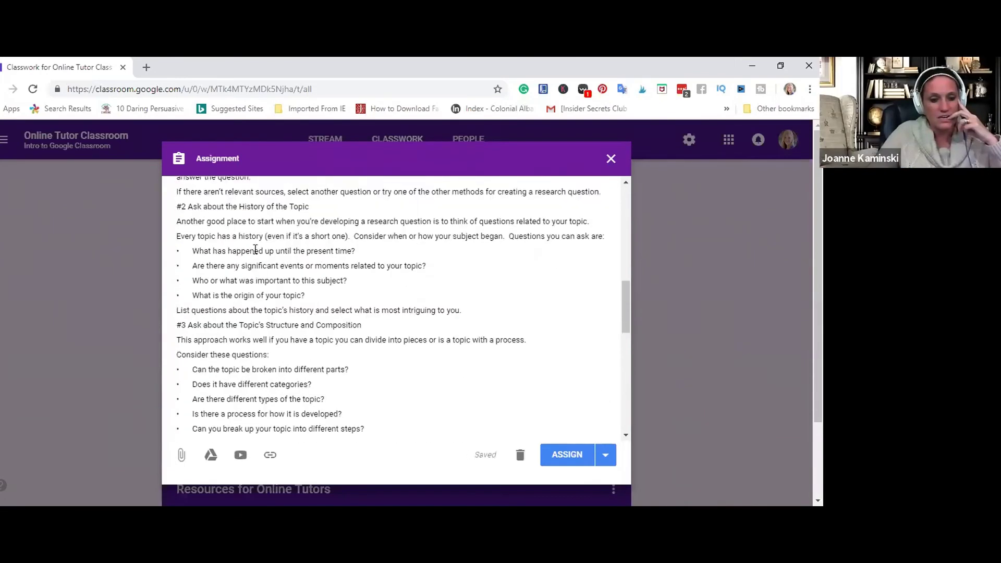
{"action": "scroll", "coordinate": [256, 251], "scroll_direction": "up", "scroll_amount": 10}
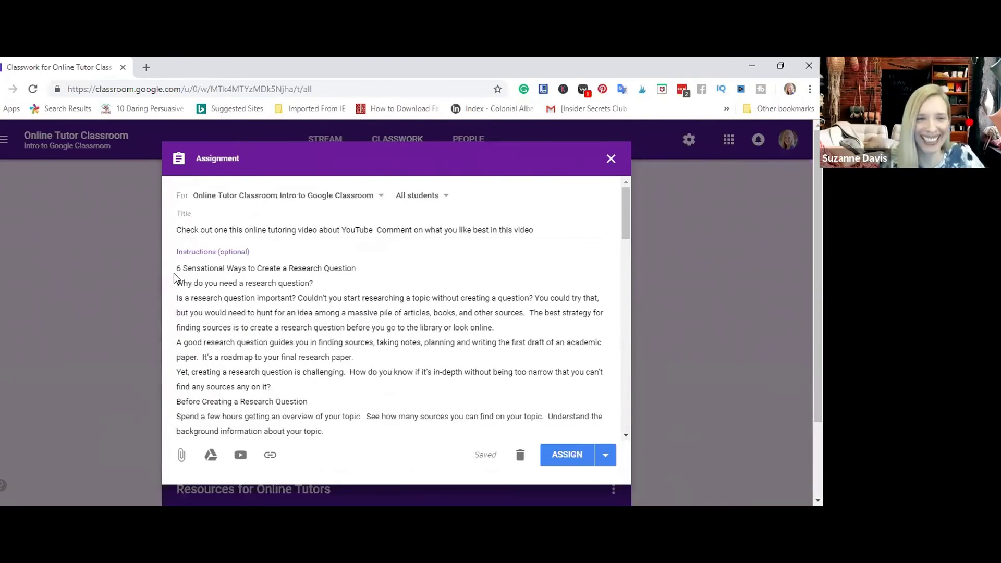
{"action": "left_click", "coordinate": [176, 269]}
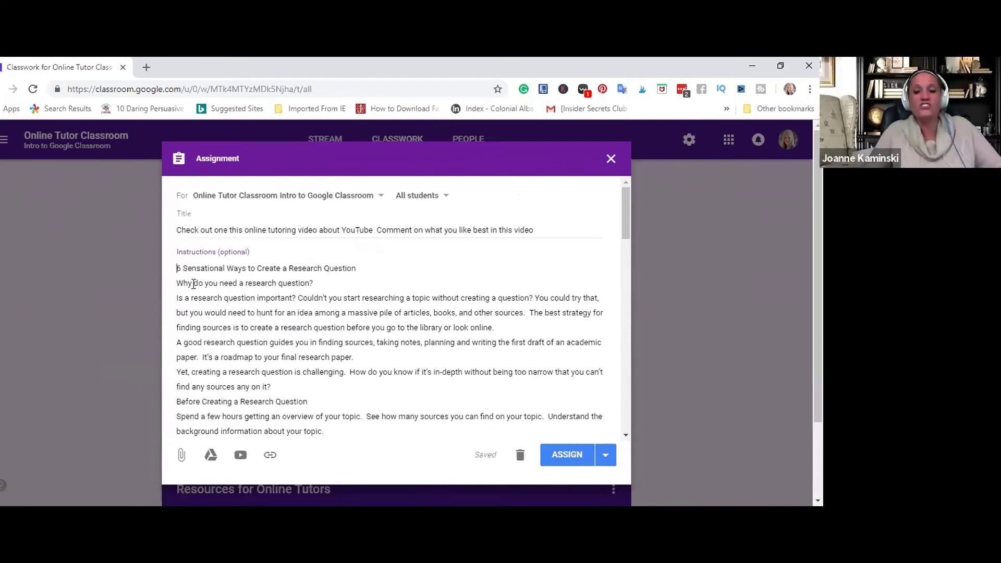
{"action": "left_click_drag", "start_coordinate": [194, 284], "coordinate": [386, 307]}
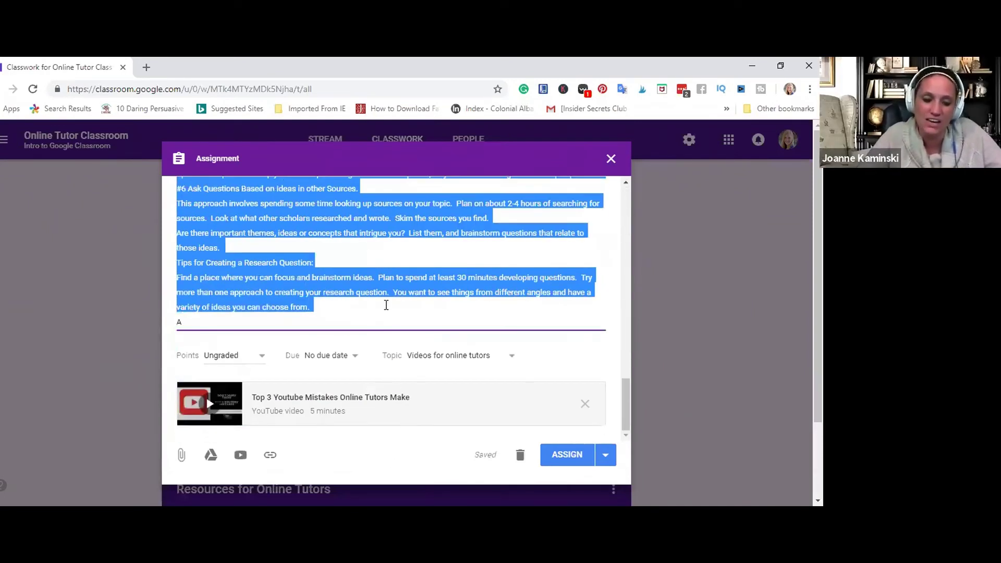
{"action": "key", "text": "BackSpace"}
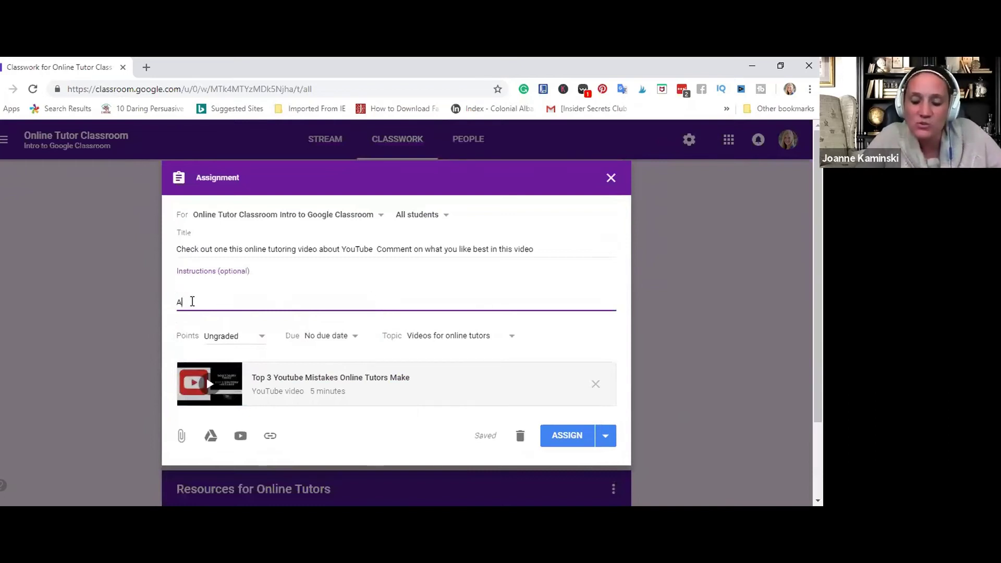
{"action": "key", "text": "BackSpace"}
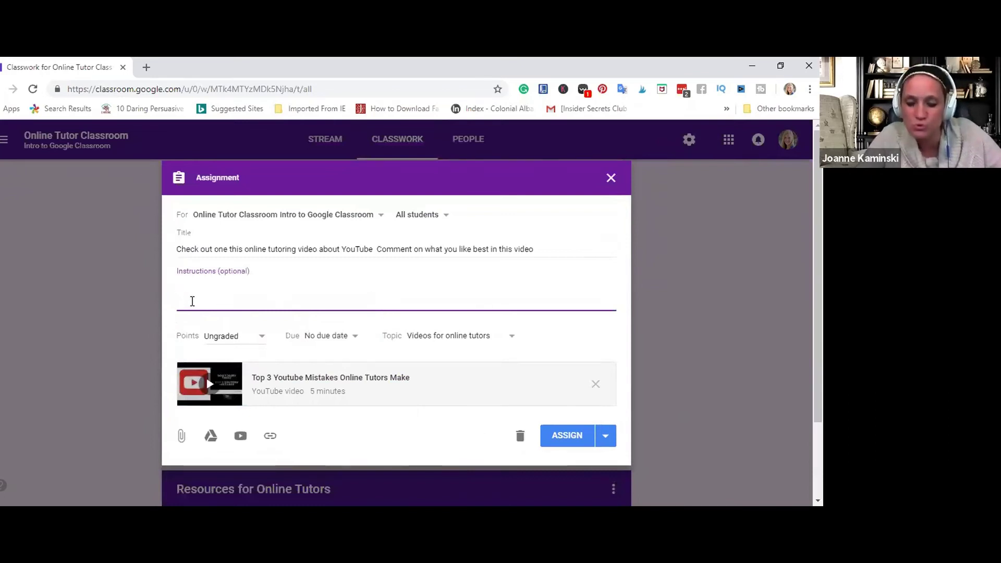
{"action": "left_click_drag", "start_coordinate": [180, 246], "coordinate": [618, 232]}
{"action": "key", "text": "ctrl+c"}
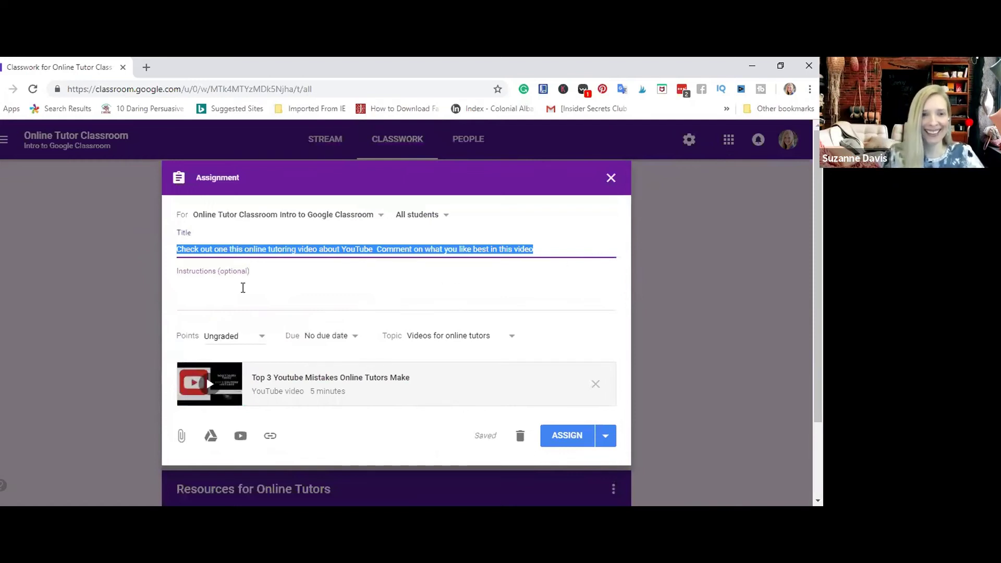
Paste the title sentence into Instructions and start retitling the assignment 'Top 3 YouTube Mistakes'
{"action": "left_click", "coordinate": [233, 284]}
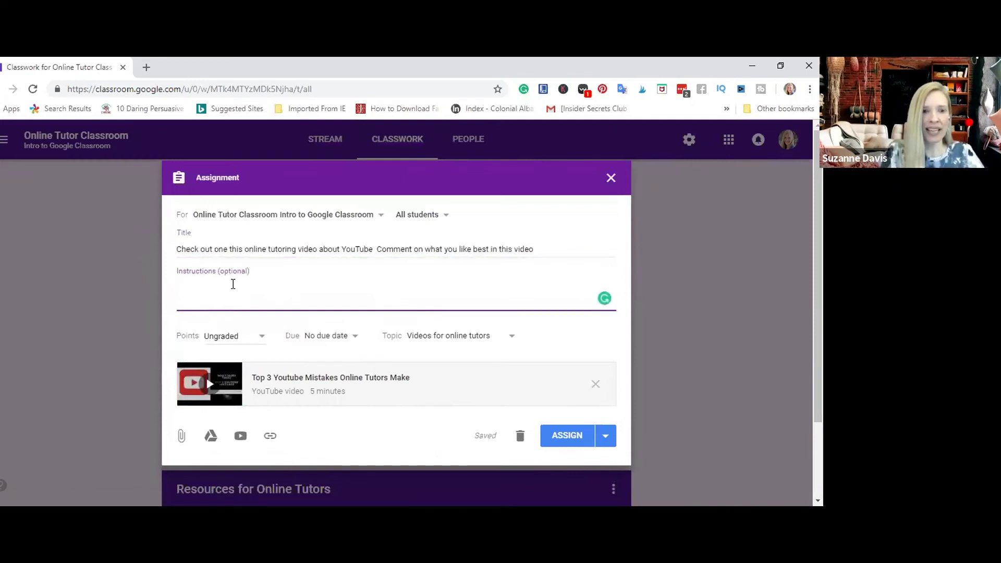
{"action": "key", "text": "ctrl+v"}
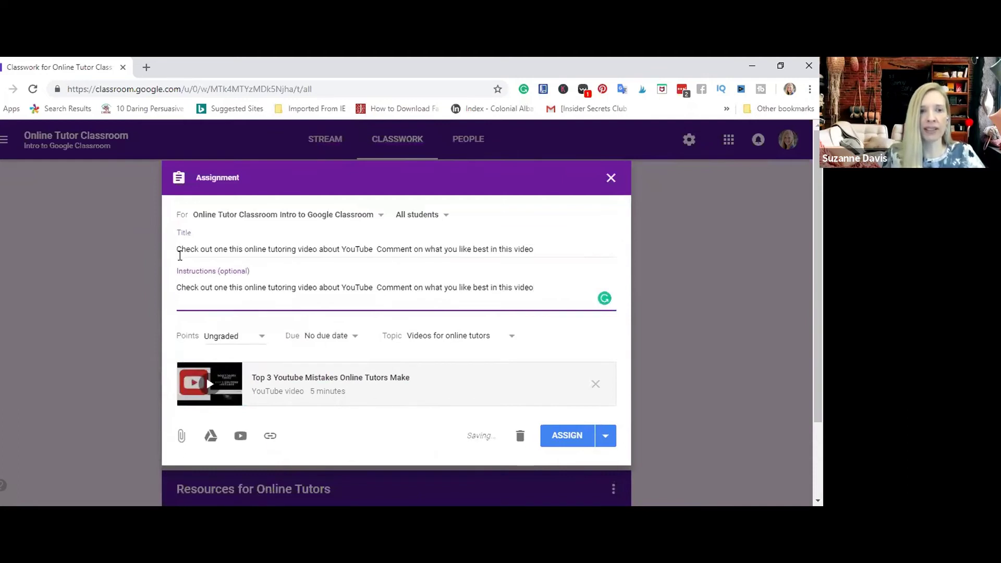
{"action": "left_click_drag", "start_coordinate": [178, 254], "coordinate": [551, 243]}
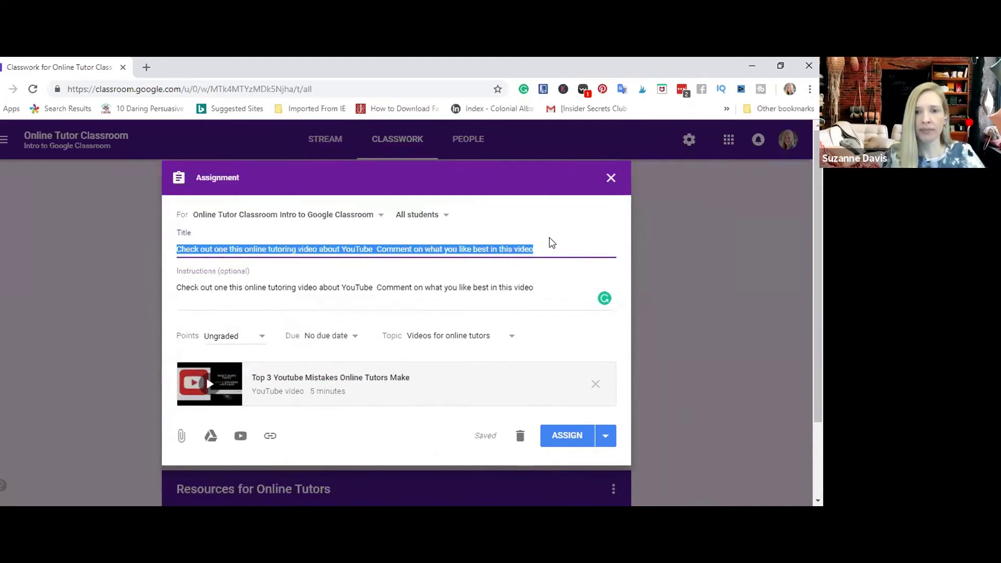
{"action": "key", "text": "BackSpace"}
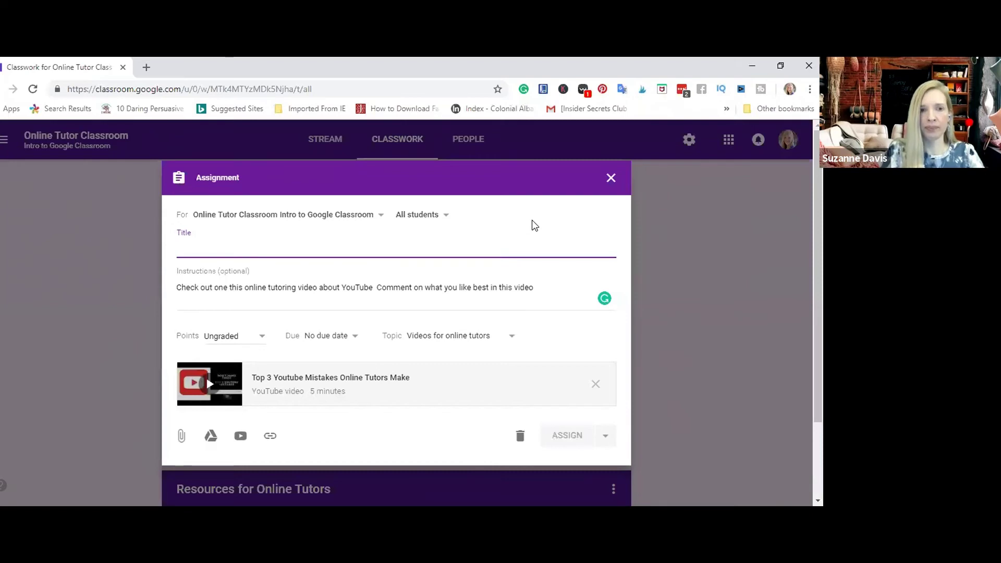
{"action": "type", "text": "Top"}
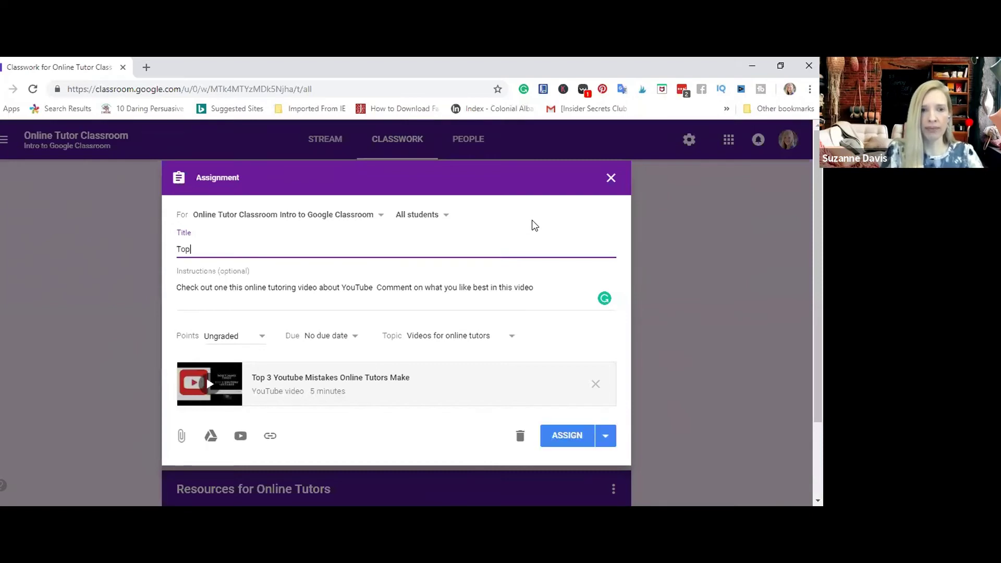
{"action": "type", "text": " 3 You"}
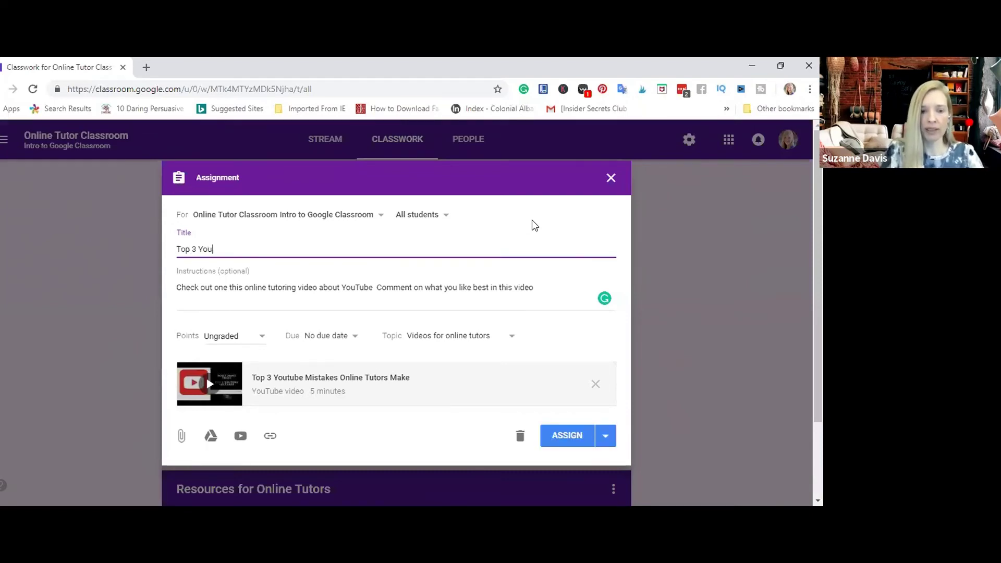
{"action": "type", "text": "Tube Mistakes"}
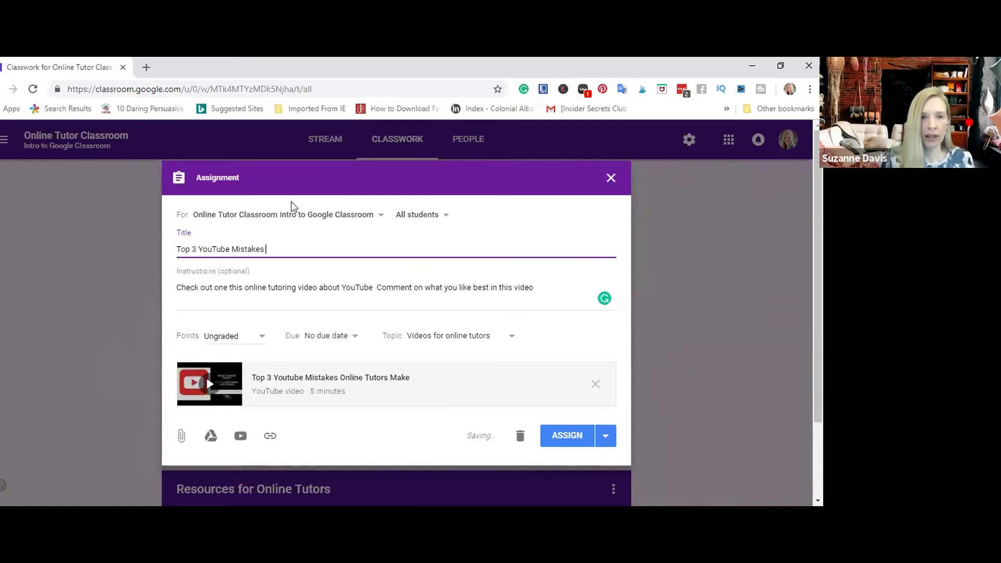
Check the Assign options, then confirm All students are selected as recipients
{"action": "left_click", "coordinate": [607, 438]}
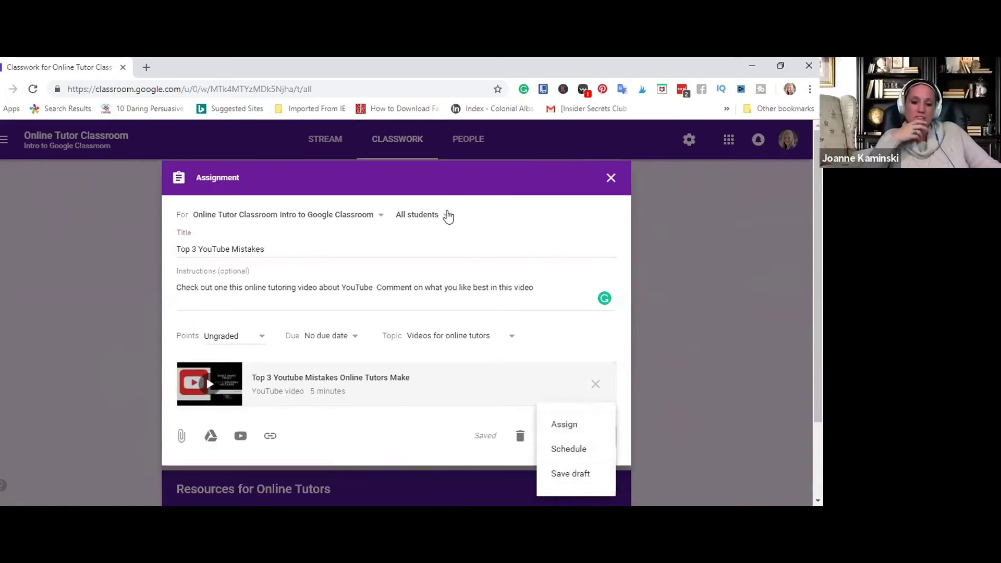
{"action": "key", "text": "Escape"}
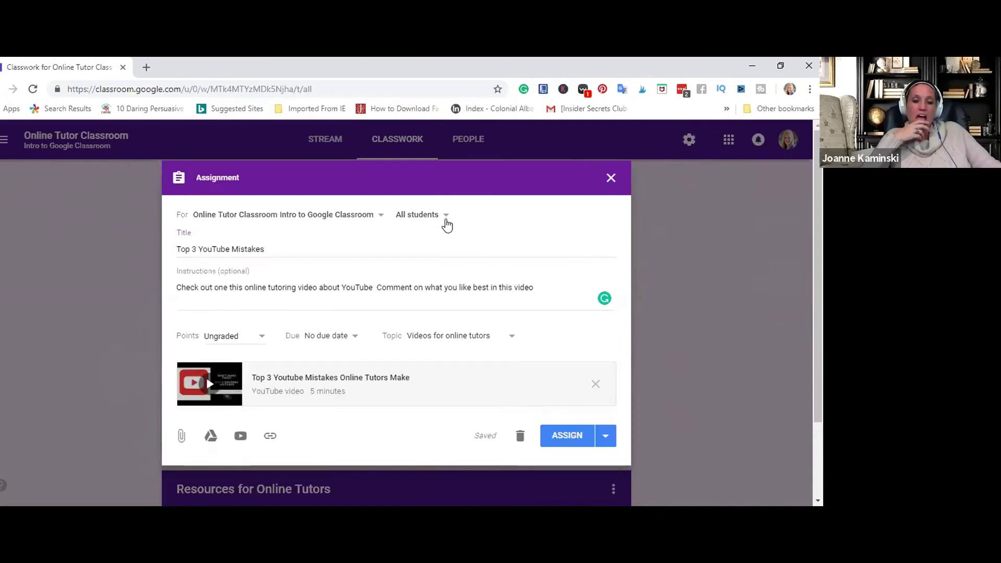
{"action": "left_click", "coordinate": [446, 220]}
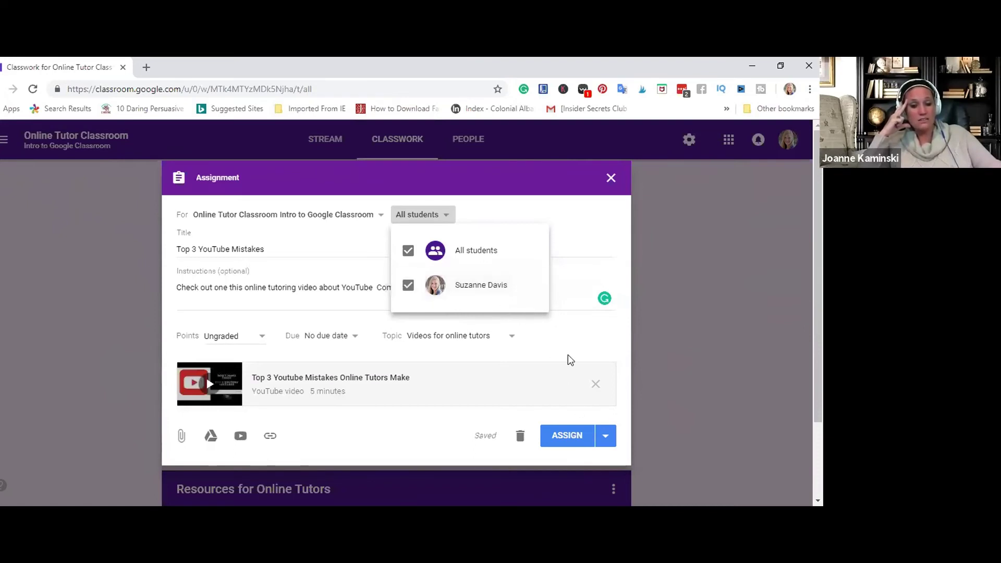
Schedule the assignment to post on Oct 19, 2018 at 2:45 PM
{"action": "left_click", "coordinate": [555, 332]}
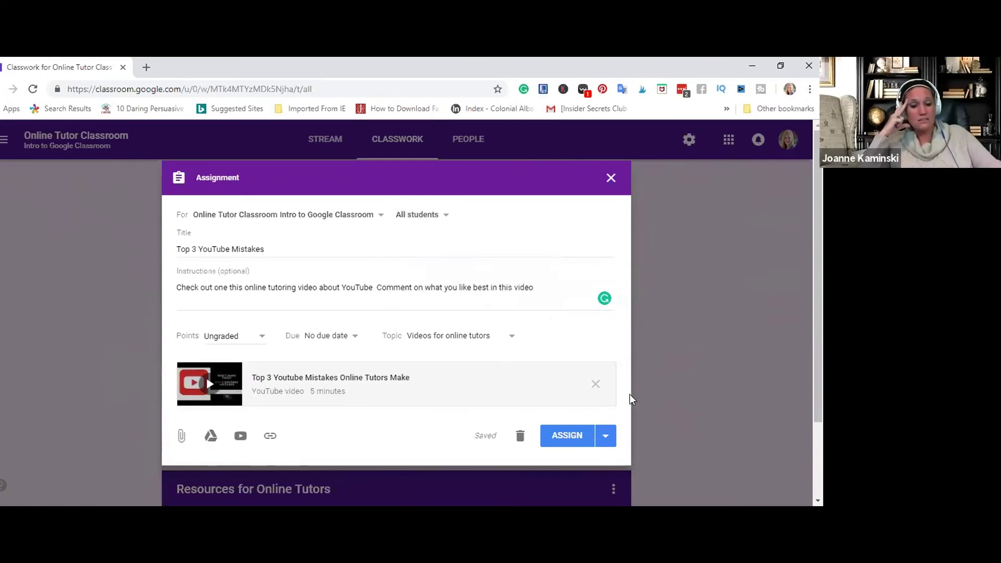
{"action": "left_click", "coordinate": [607, 440]}
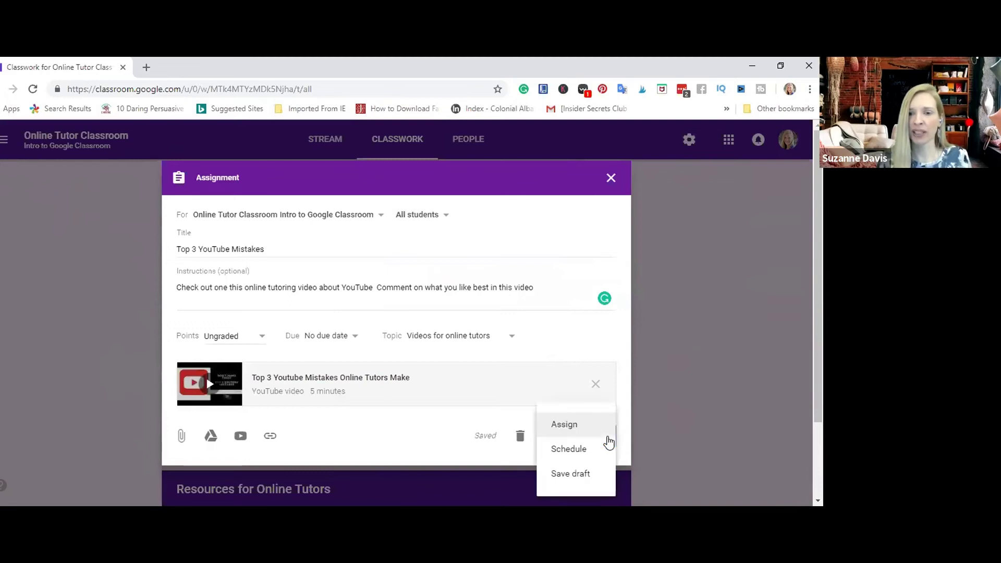
{"action": "left_click", "coordinate": [574, 449]}
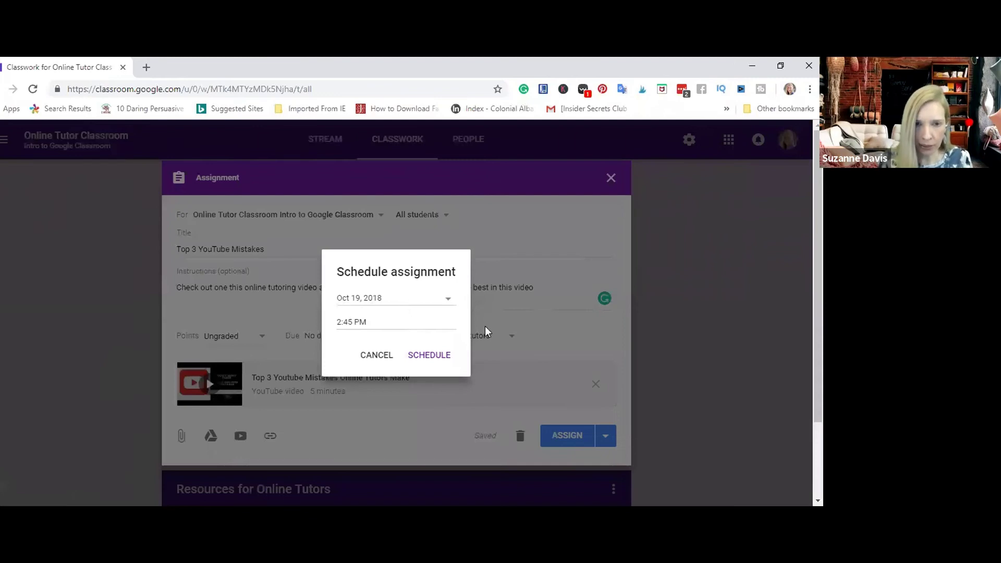
{"action": "left_click", "coordinate": [429, 357]}
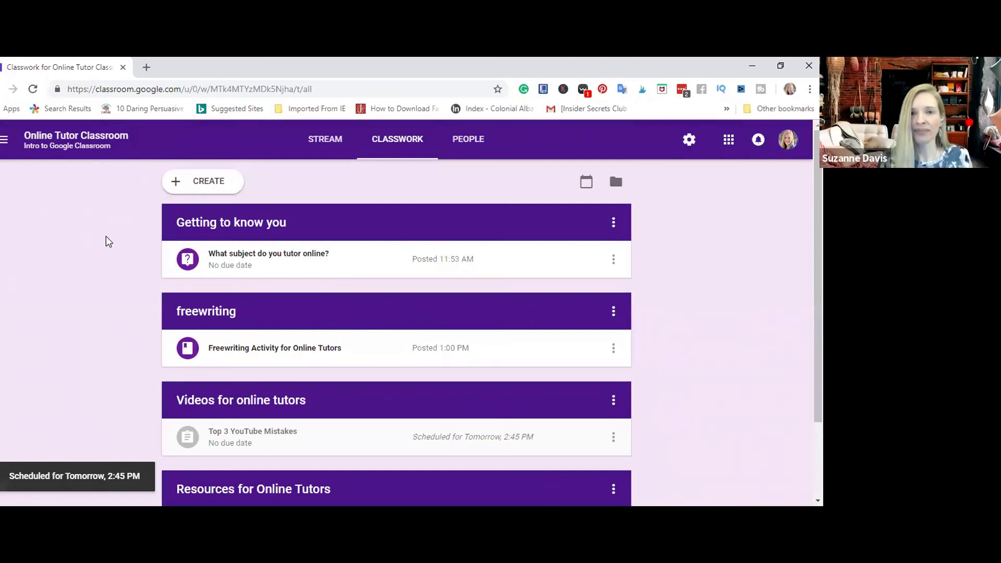
Check the People list, then the Stream, and begin a class comment on the video post
{"action": "left_click", "coordinate": [459, 144]}
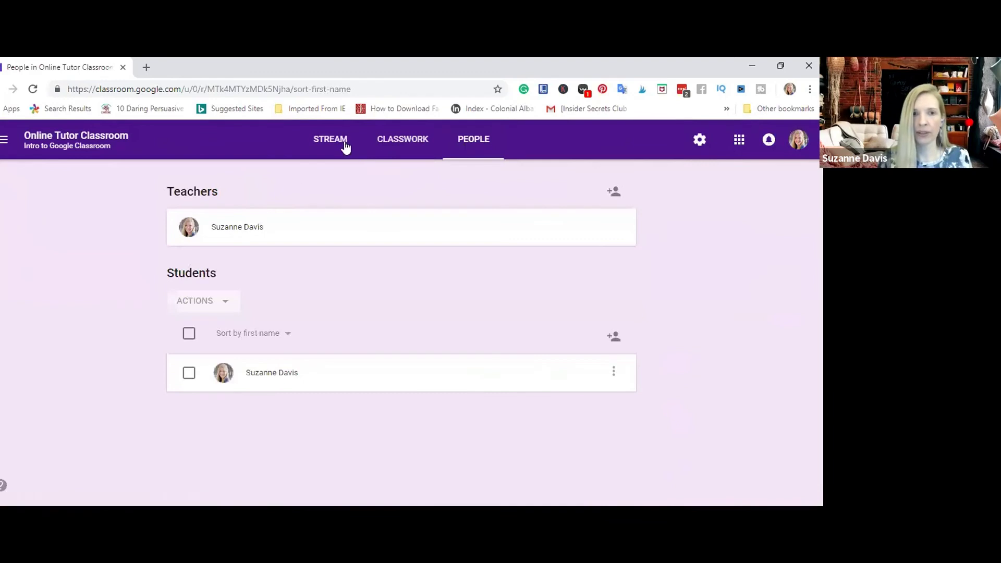
{"action": "left_click", "coordinate": [342, 143]}
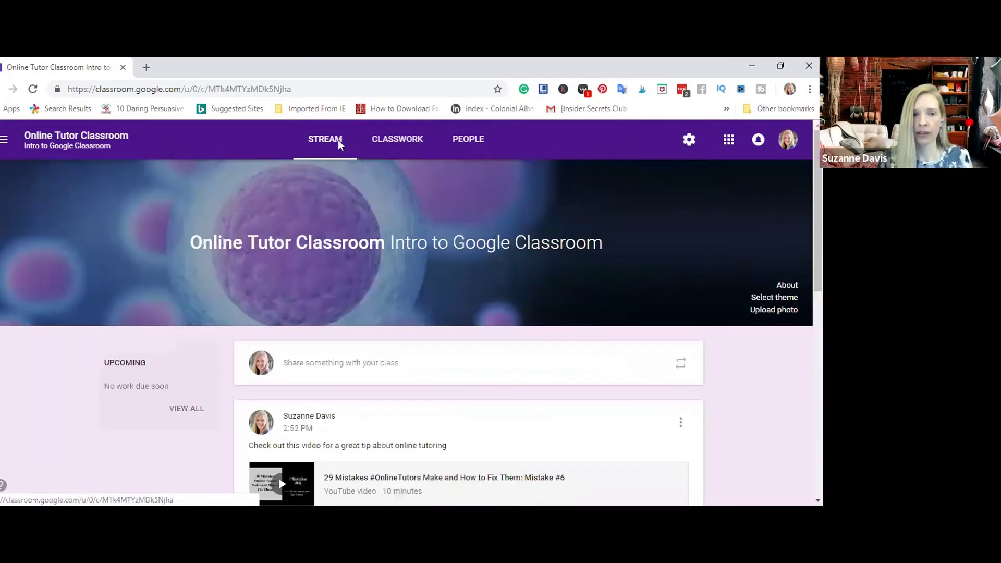
{"action": "scroll", "coordinate": [407, 268], "scroll_direction": "down", "scroll_amount": 5}
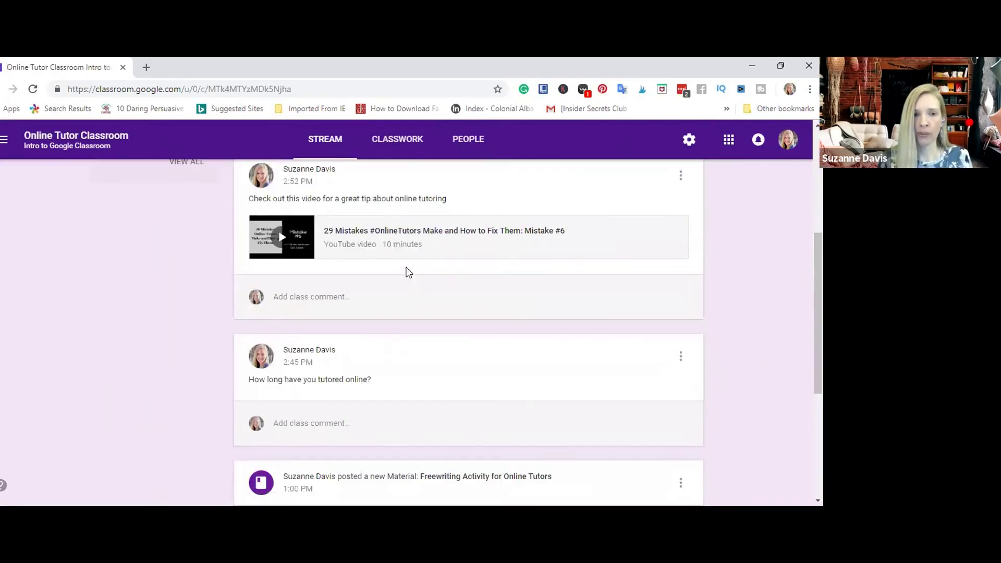
{"action": "left_click", "coordinate": [314, 297]}
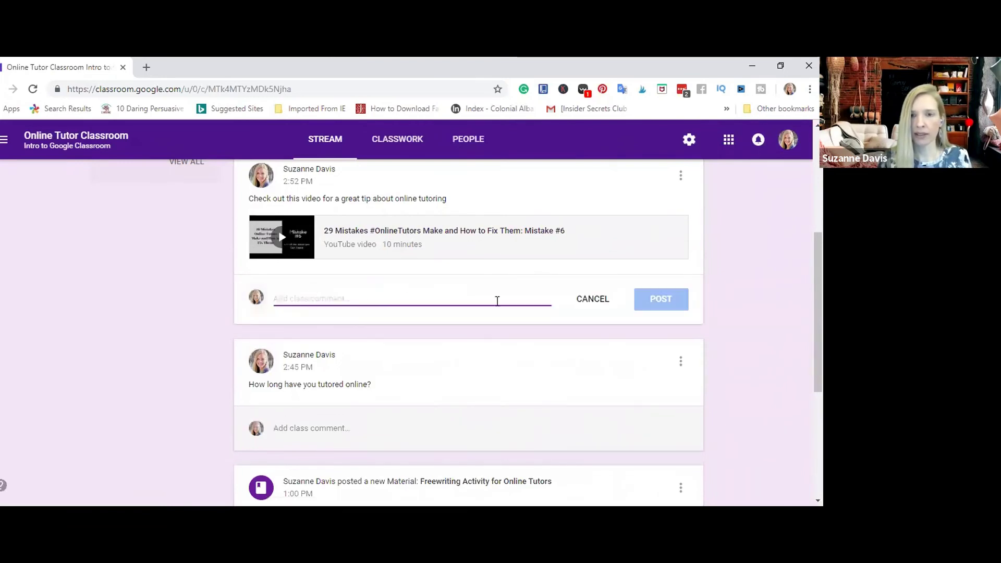
{"action": "scroll", "coordinate": [127, 302], "scroll_direction": "up", "scroll_amount": 5}
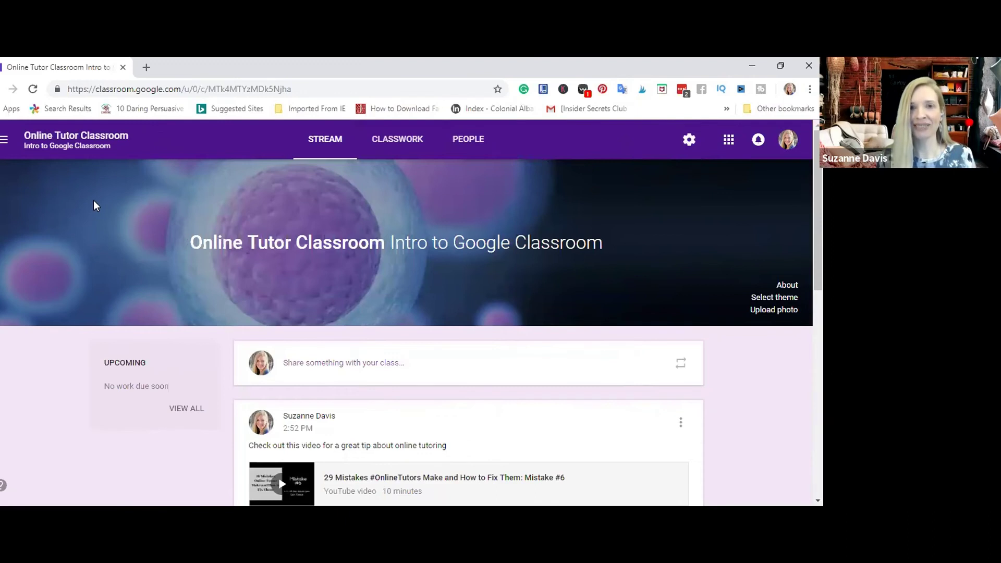
{"action": "left_click", "coordinate": [688, 139]}
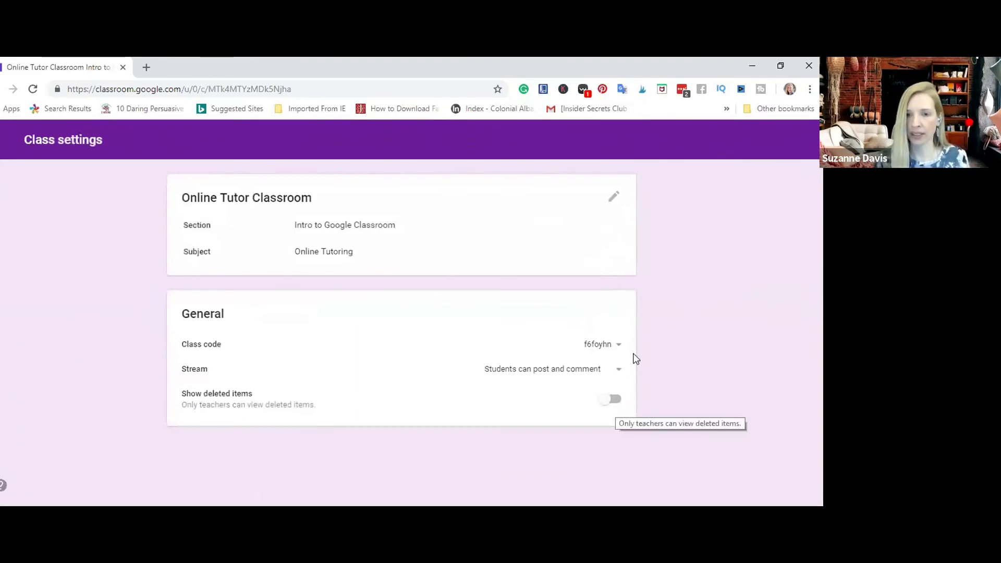
{"action": "left_click", "coordinate": [603, 344]}
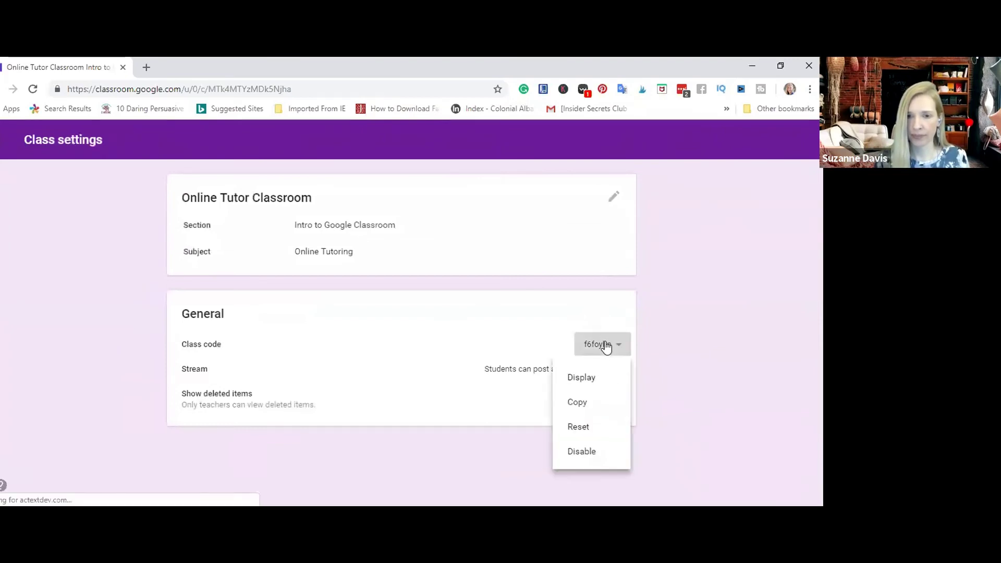
{"action": "left_click", "coordinate": [593, 377]}
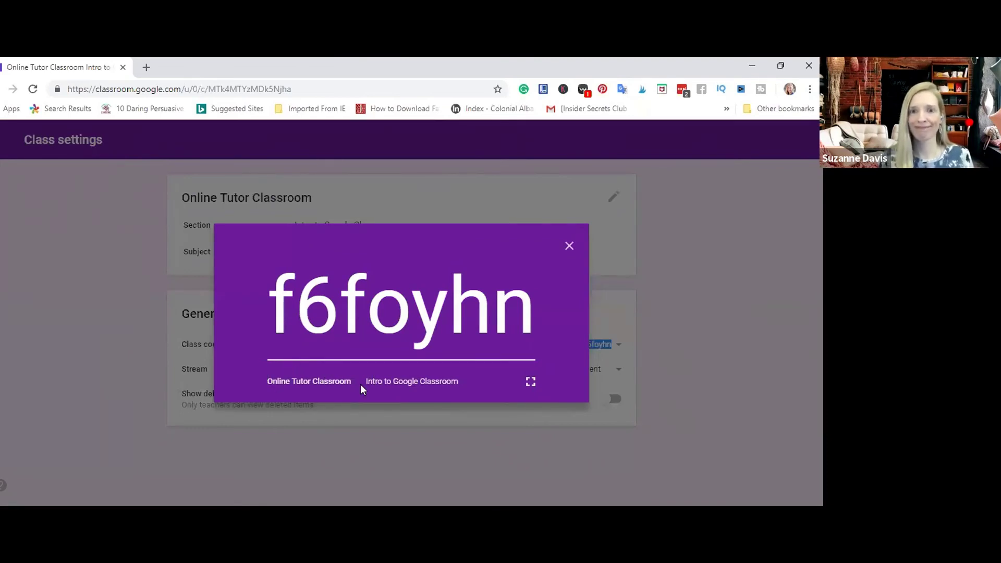
{"action": "left_click", "coordinate": [568, 245]}
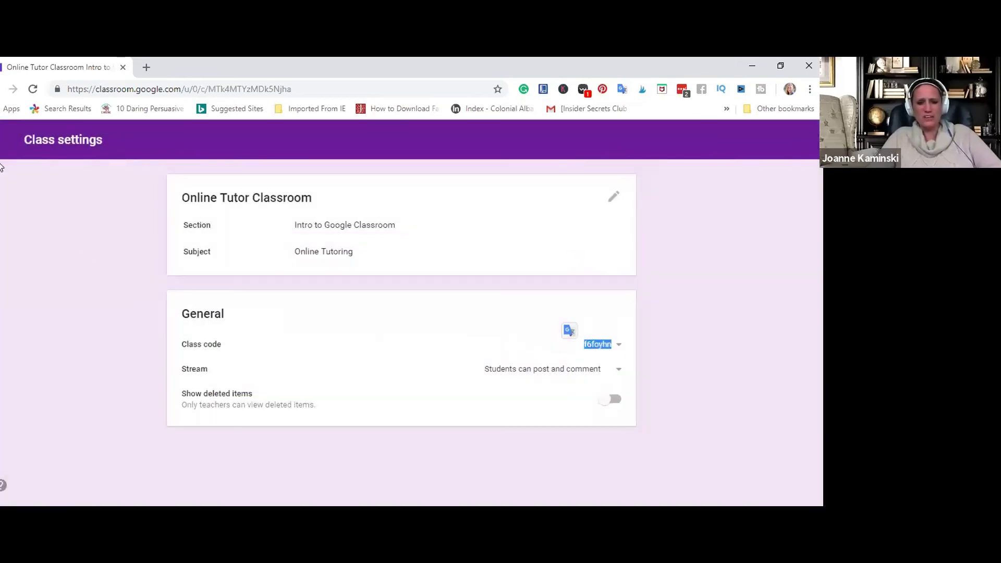
Exit Class settings back to the Online Tutor Classroom Stream
{"action": "left_click", "coordinate": [3, 140]}
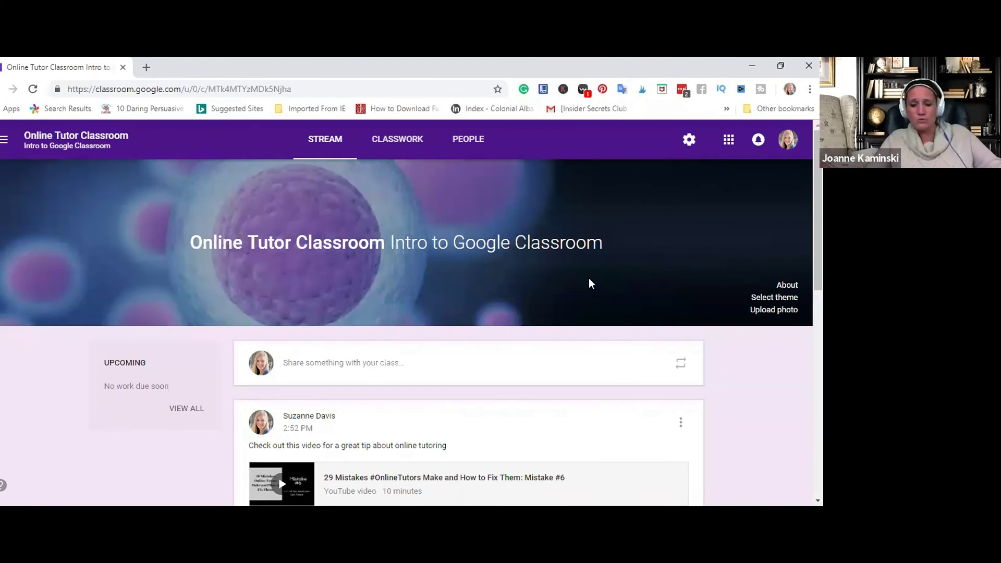
Go to Classwork and scan its sections, including Videos for online tutors
{"action": "left_click", "coordinate": [393, 140]}
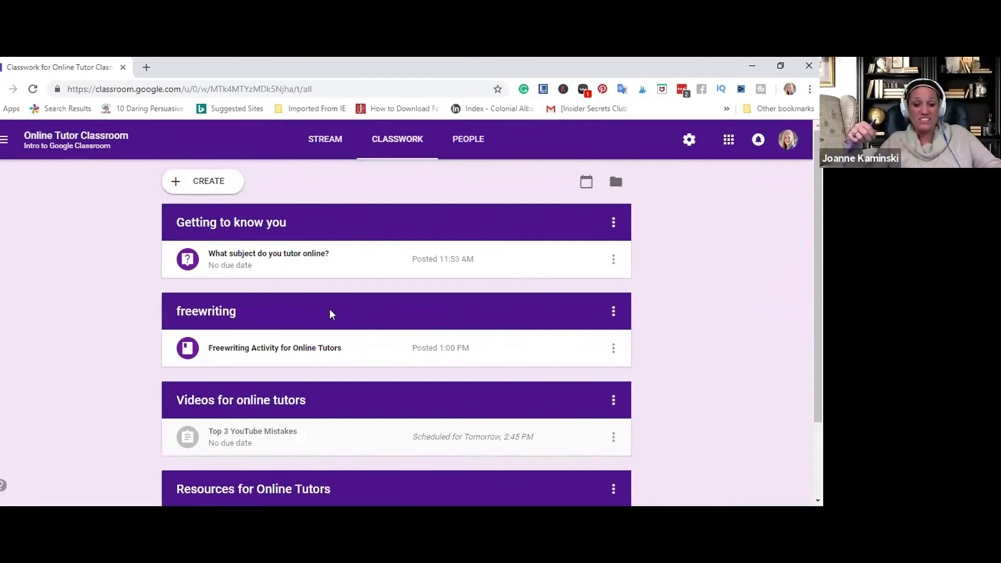
{"action": "scroll", "coordinate": [329, 313], "scroll_direction": "down", "scroll_amount": 2}
{"action": "scroll", "coordinate": [329, 313], "scroll_direction": "up", "scroll_amount": 2}
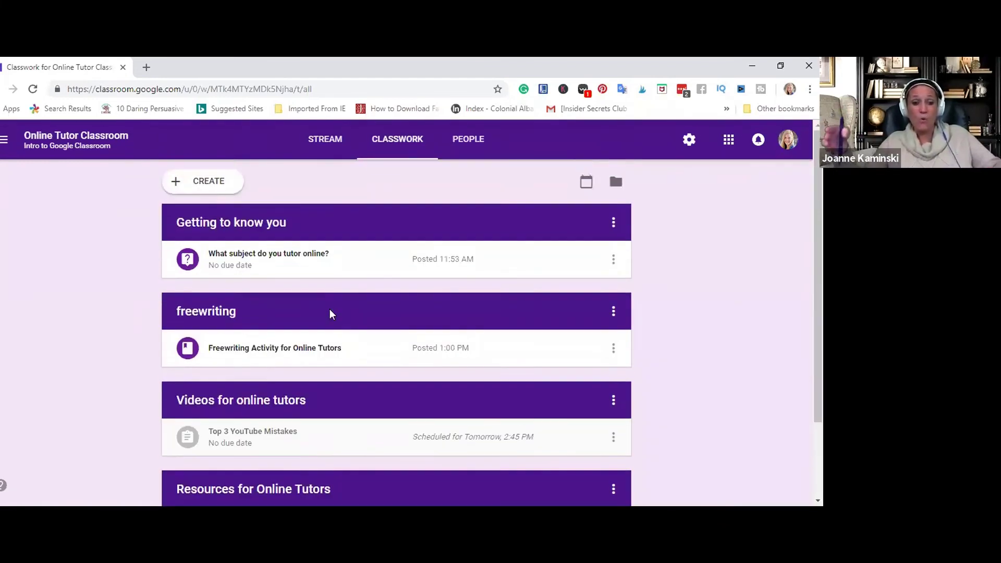